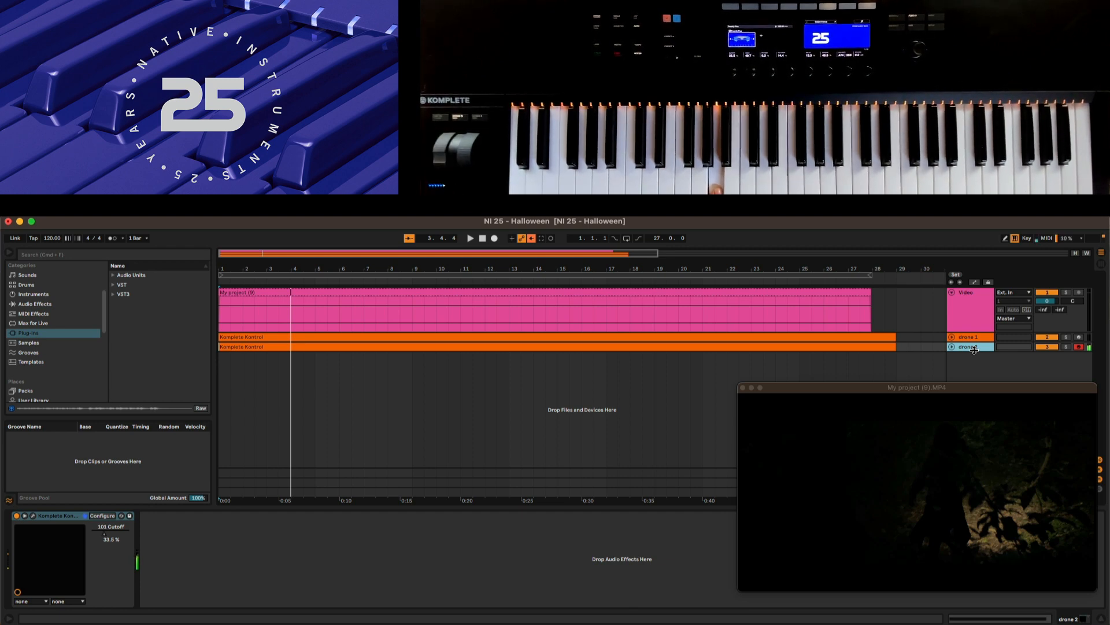
Raise layer A's Bend Up range in the settings of drone 2's Twenty Five instrument.
left_click(974, 350)
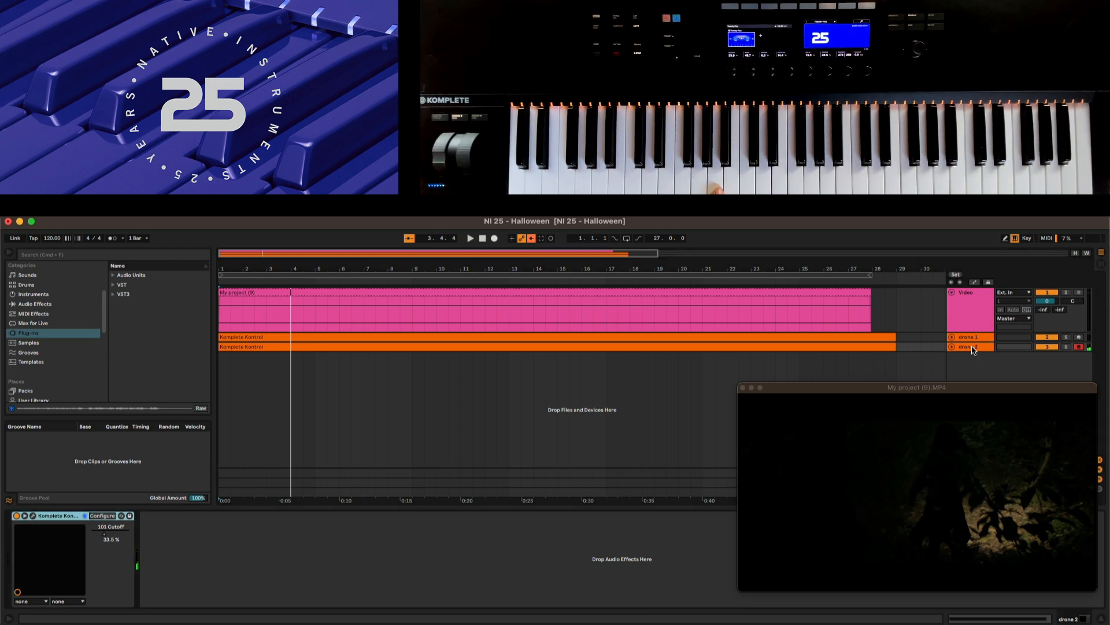
left_click(33, 516)
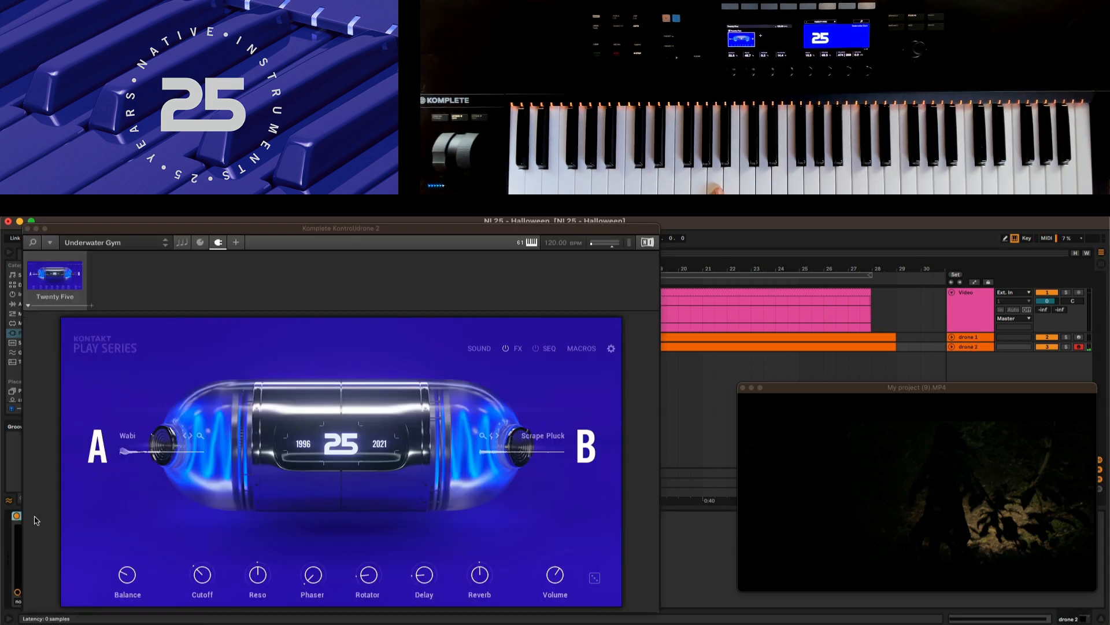
left_click(611, 348)
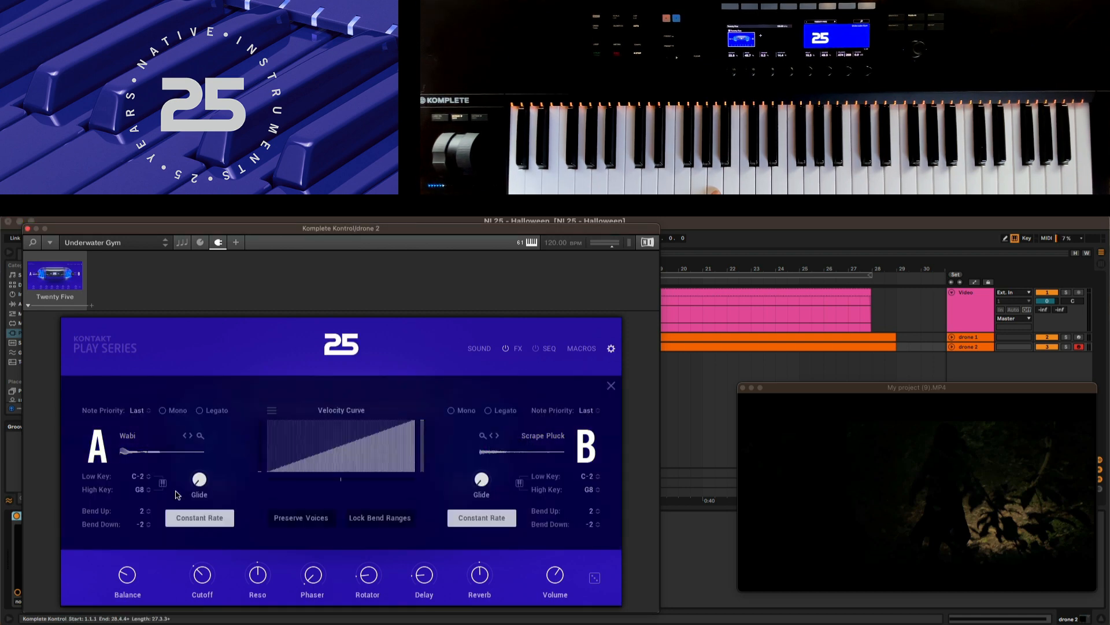
left_click_drag(144, 512, 139, 497)
left_click(612, 348)
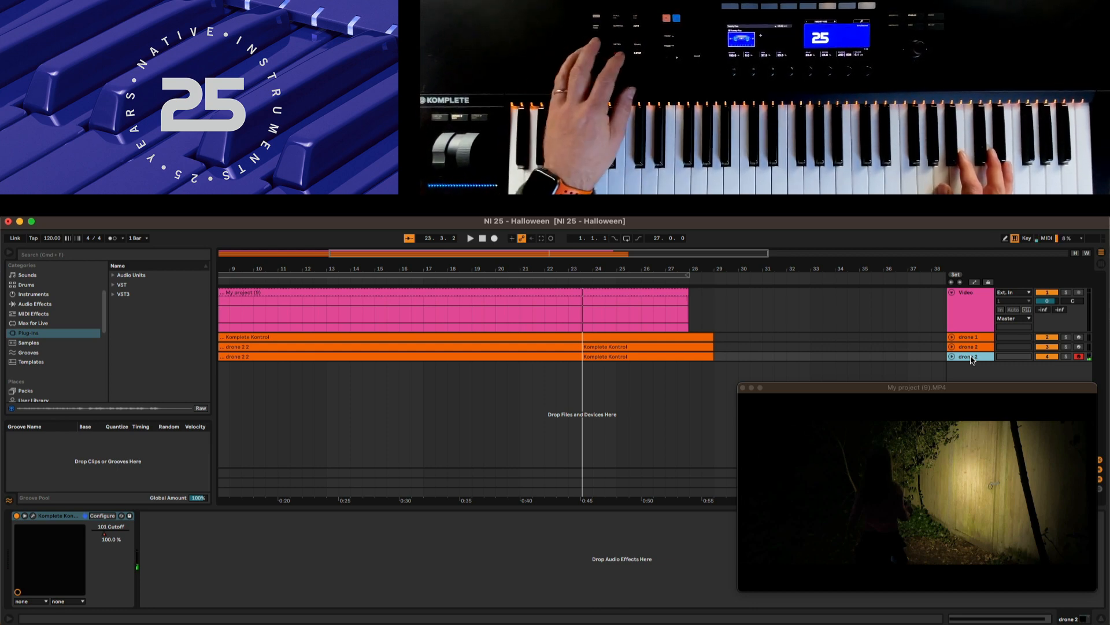
Start recording on the armed duplicate of the drone 2 track.
key("F9")
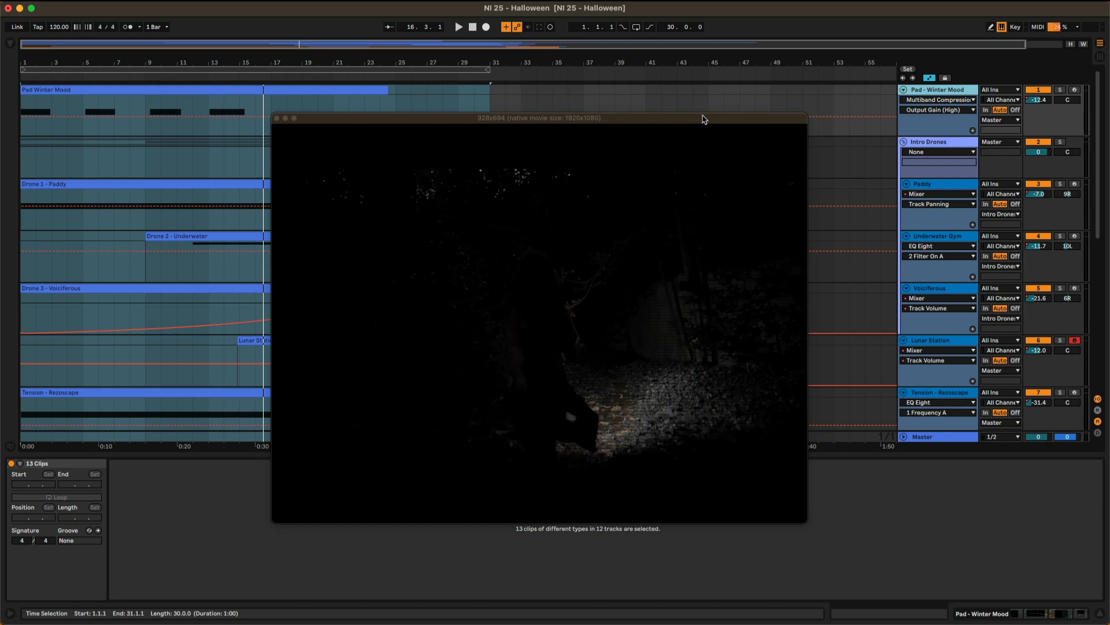
Play the full arrangement against the video, and shrink the video window to 480x270 and reposition it over the lower tracks.
key("space")
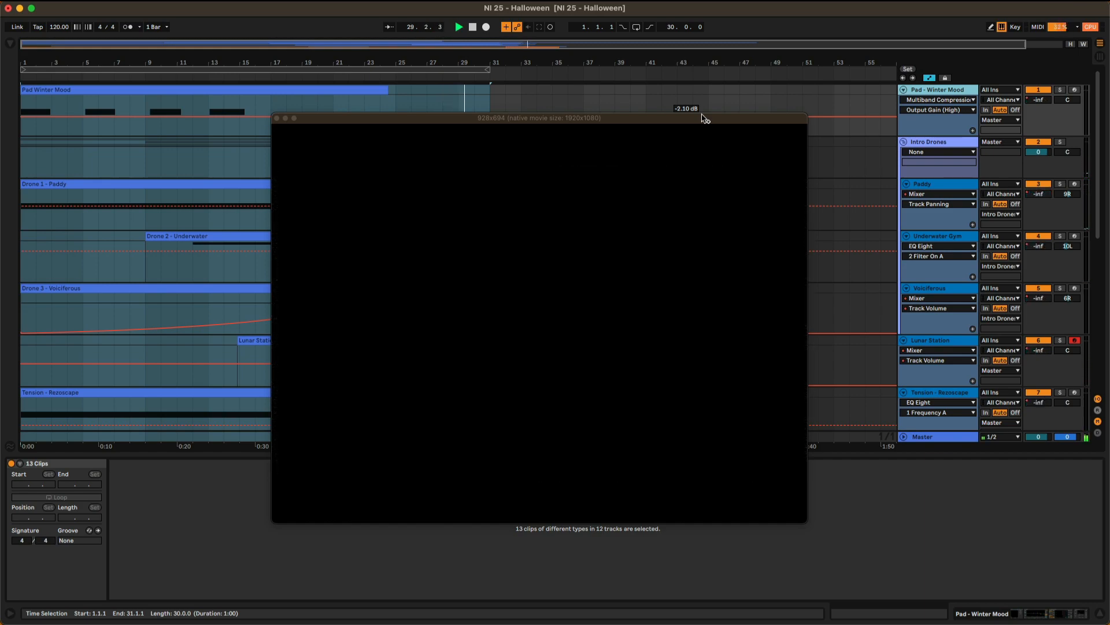
key("space")
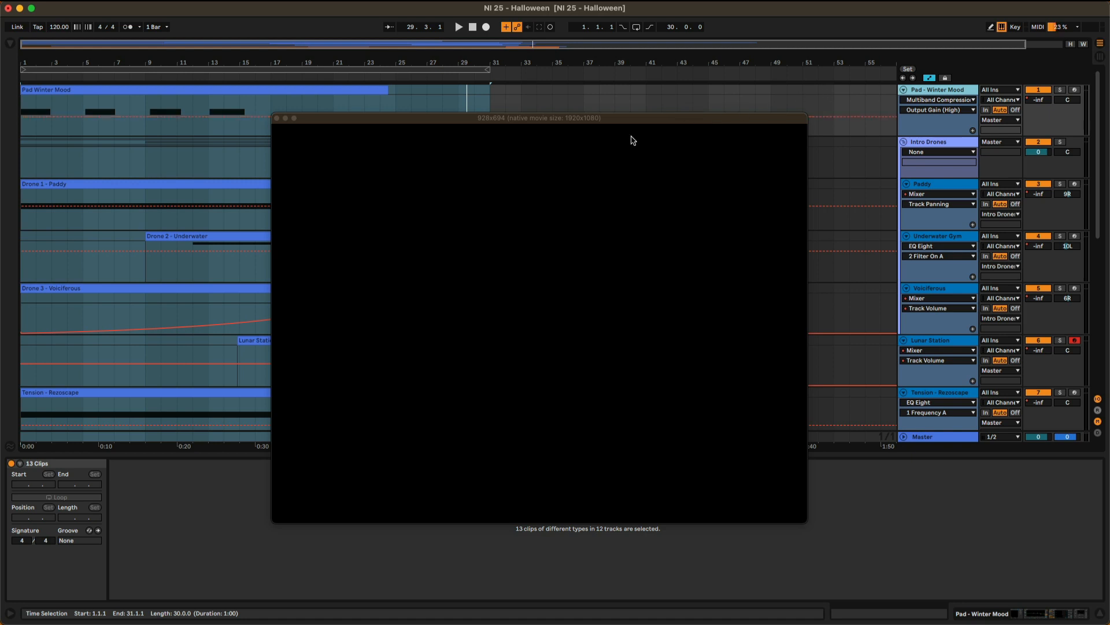
left_click_drag(790, 514, 487, 248)
left_click_drag(485, 123, 632, 379)
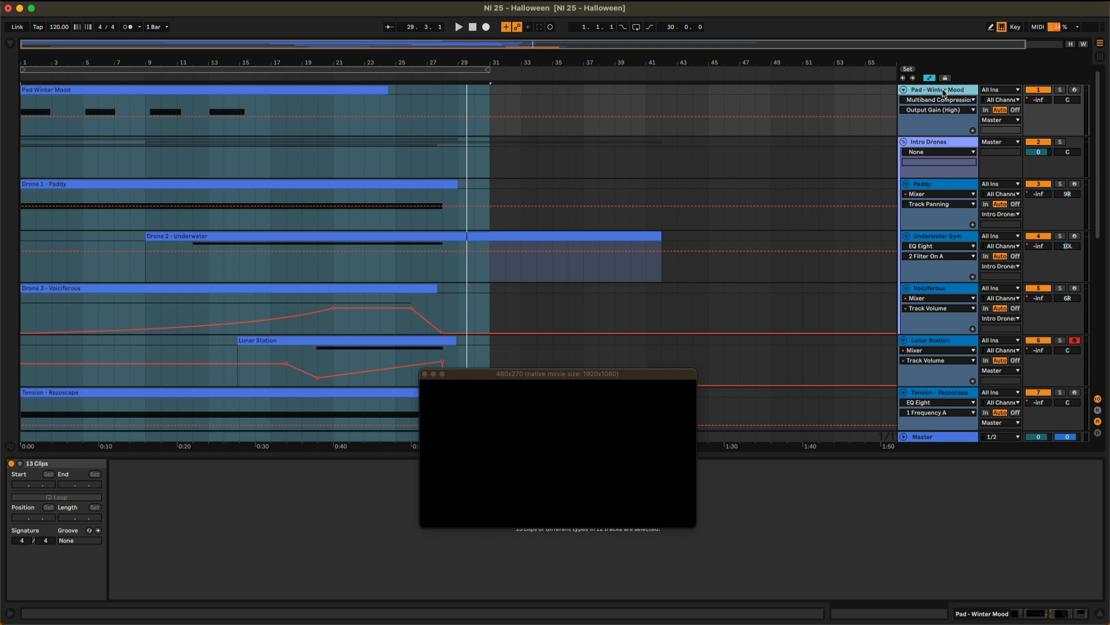
Solo the Pad - Winter Mood track and open its Komplete Kontrol instrument, arranging the instrument and video windows so both can be seen.
left_click(1061, 91)
left_click(940, 90)
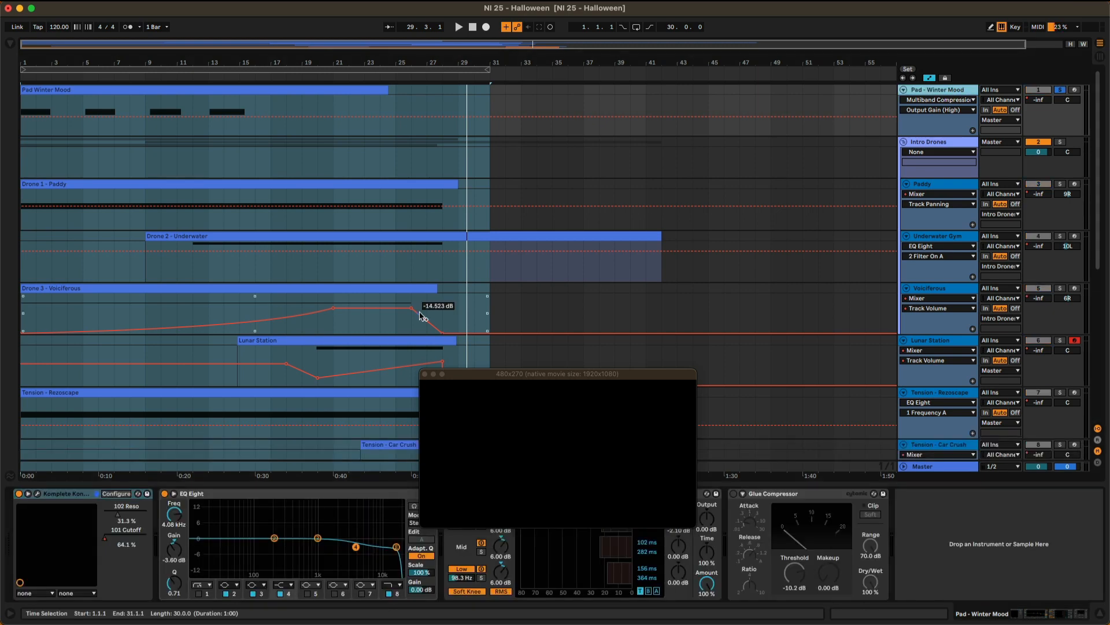
left_click(43, 497)
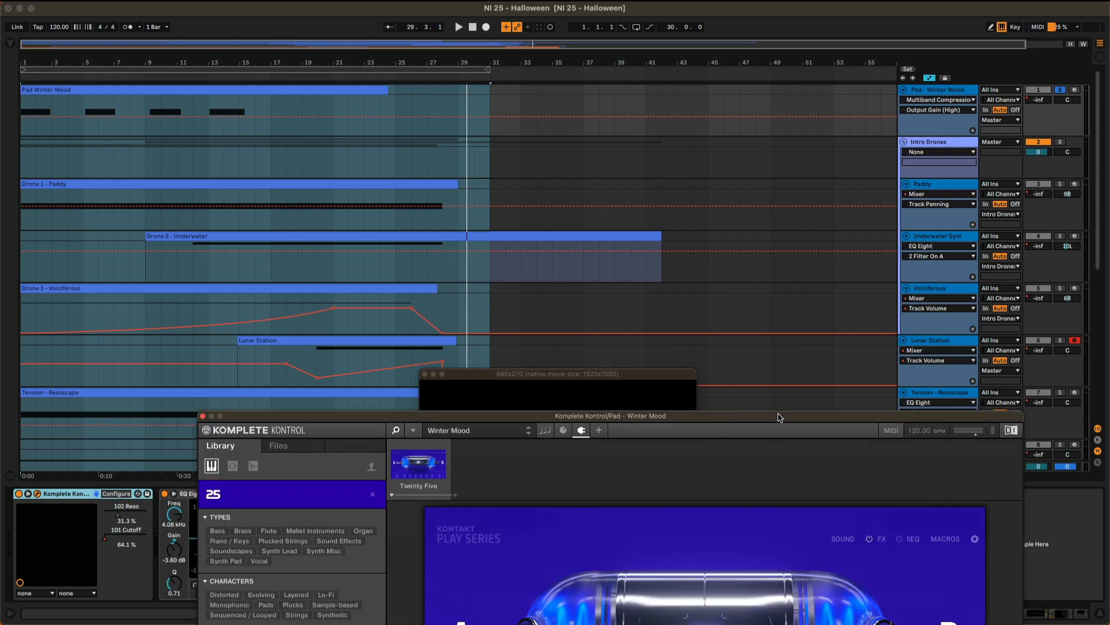
left_click_drag(776, 417, 670, 42)
left_click_drag(665, 41, 657, 27)
left_click(638, 441)
left_click_drag(615, 379, 849, 440)
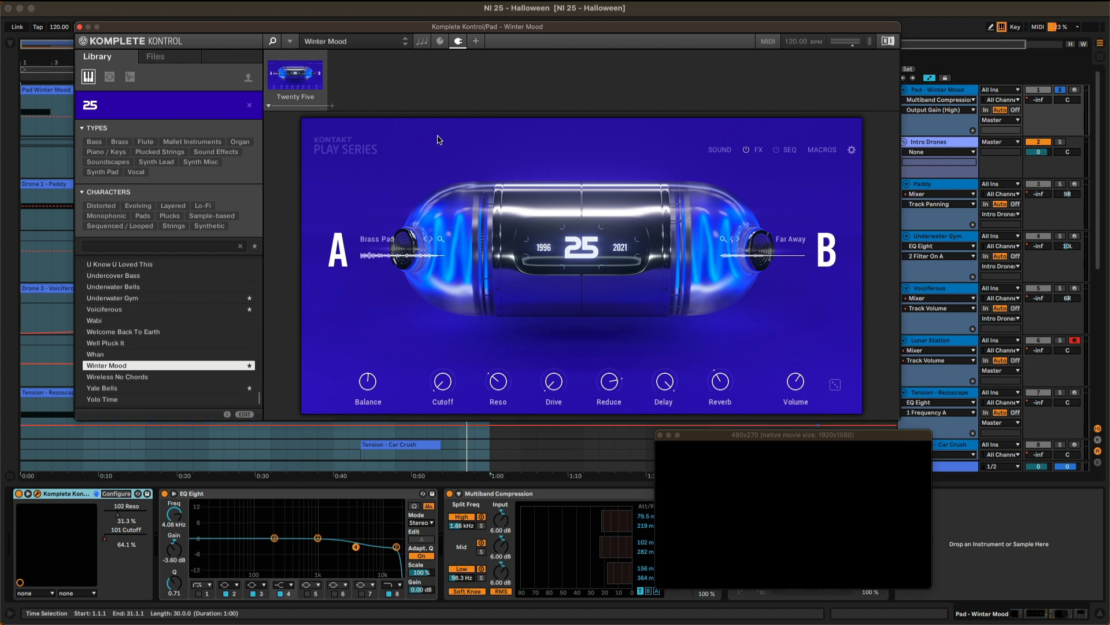
Hide Komplete Kontrol's browser and move the instrument window clear of the Pad - Winter Mood track.
left_click(295, 41)
mouse_move(316, 110)
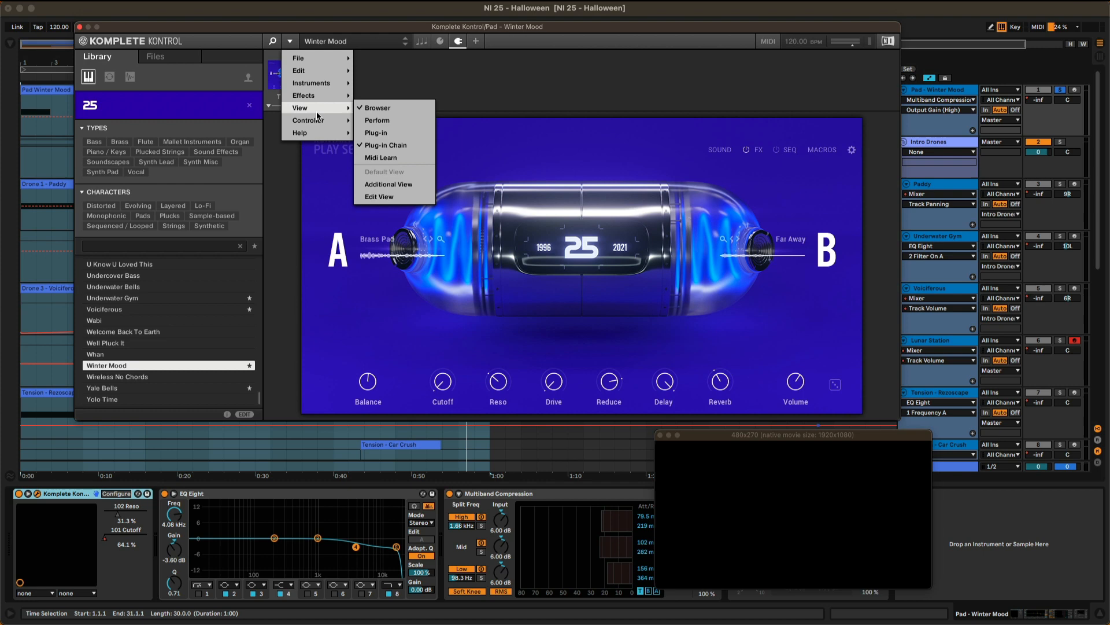
left_click(375, 108)
left_click_drag(449, 35, 555, 171)
Play the soloed pad while viewing its Mixer and Komplete Kontrol 101 Cutoff automation, and close the instrument window.
left_click(940, 101)
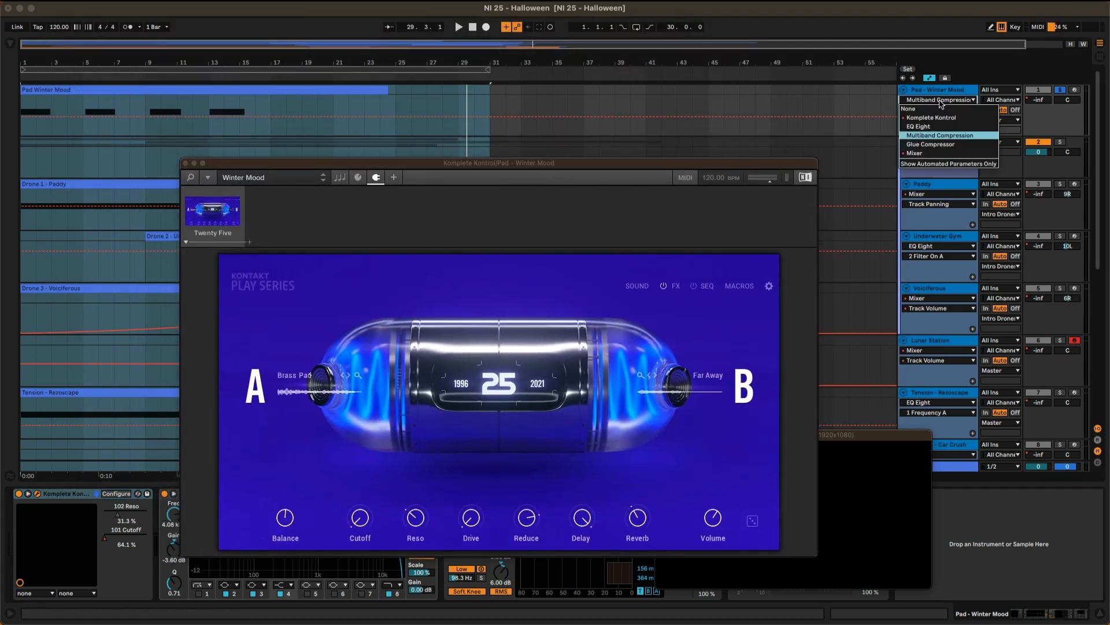
left_click(938, 119)
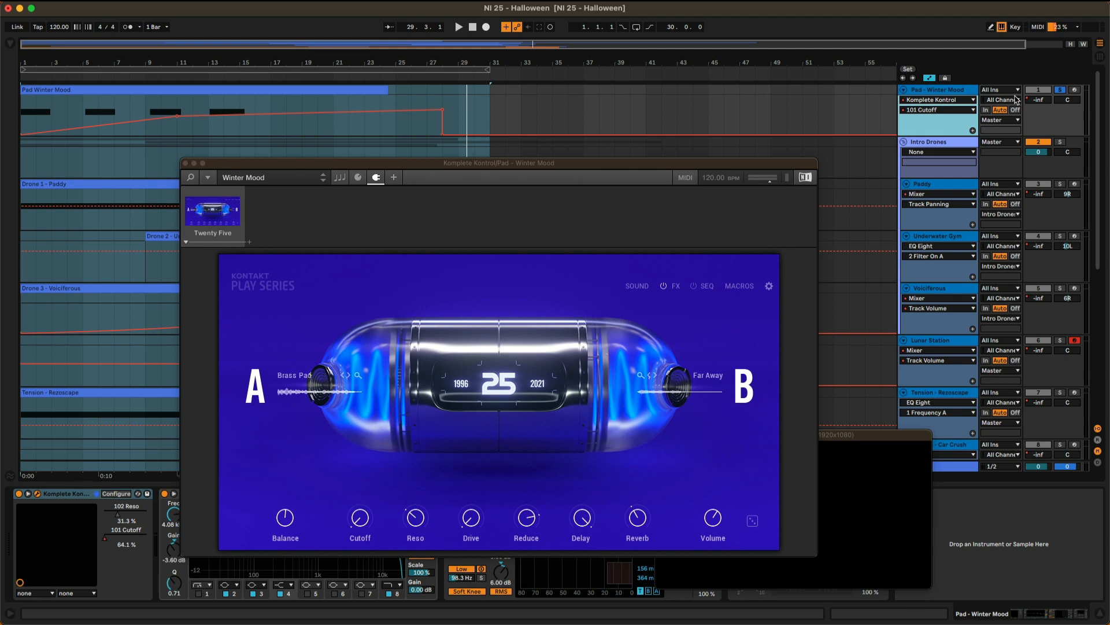
key("space")
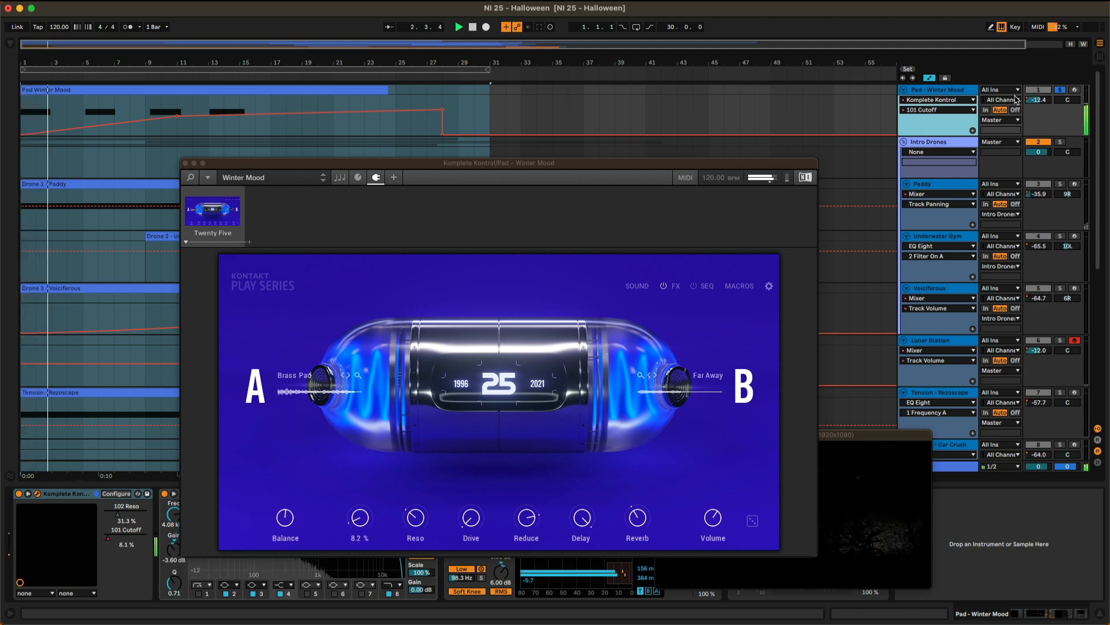
left_click(951, 101)
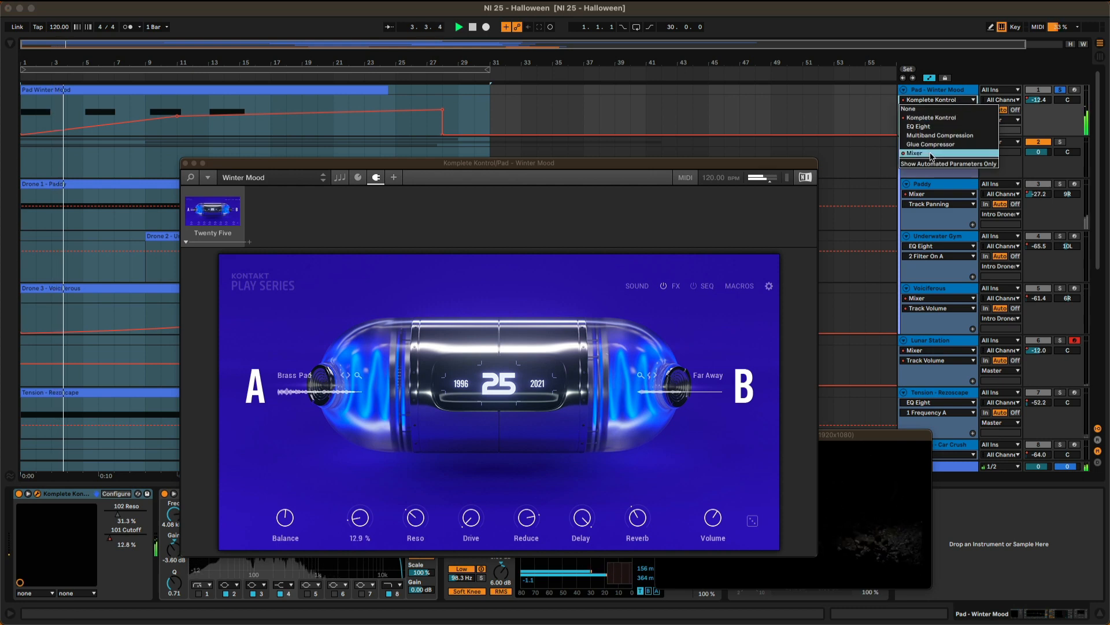
left_click(930, 153)
left_click(934, 100)
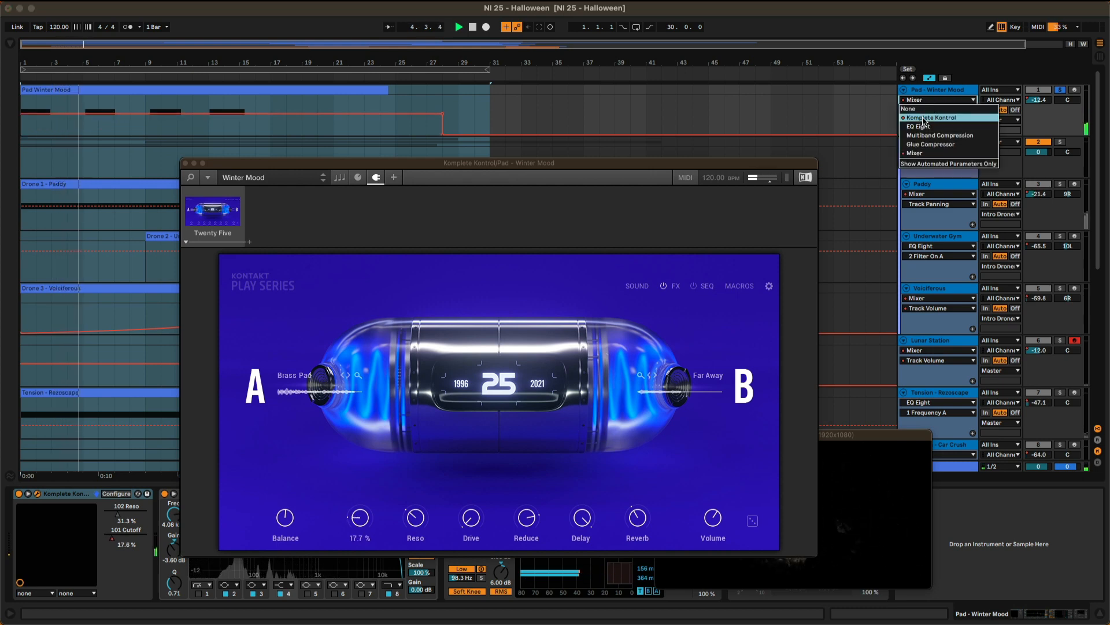
left_click(924, 120)
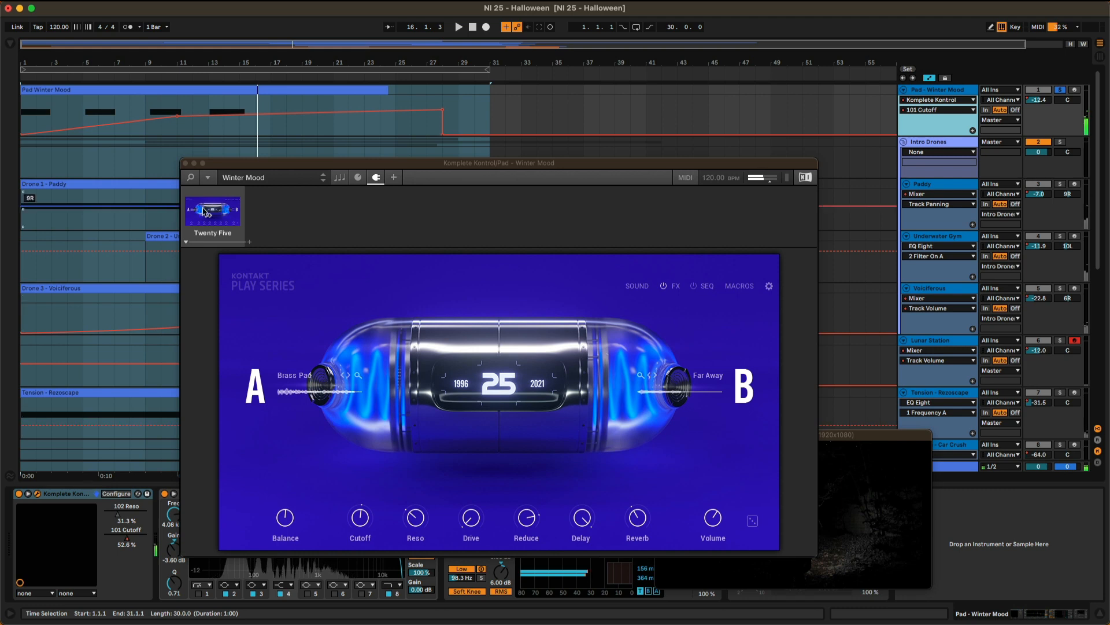
left_click(185, 165)
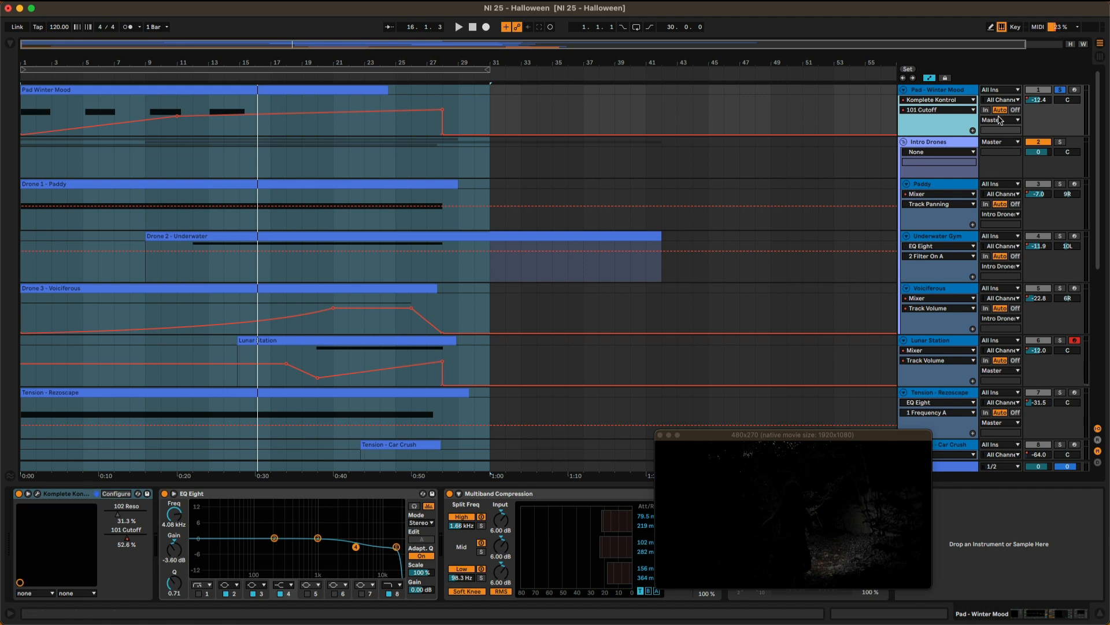
Solo the Paddy track in the Intro Drones group and play it with its Komplete Kontrol instrument open, closing the instrument window at the end.
left_click(946, 149)
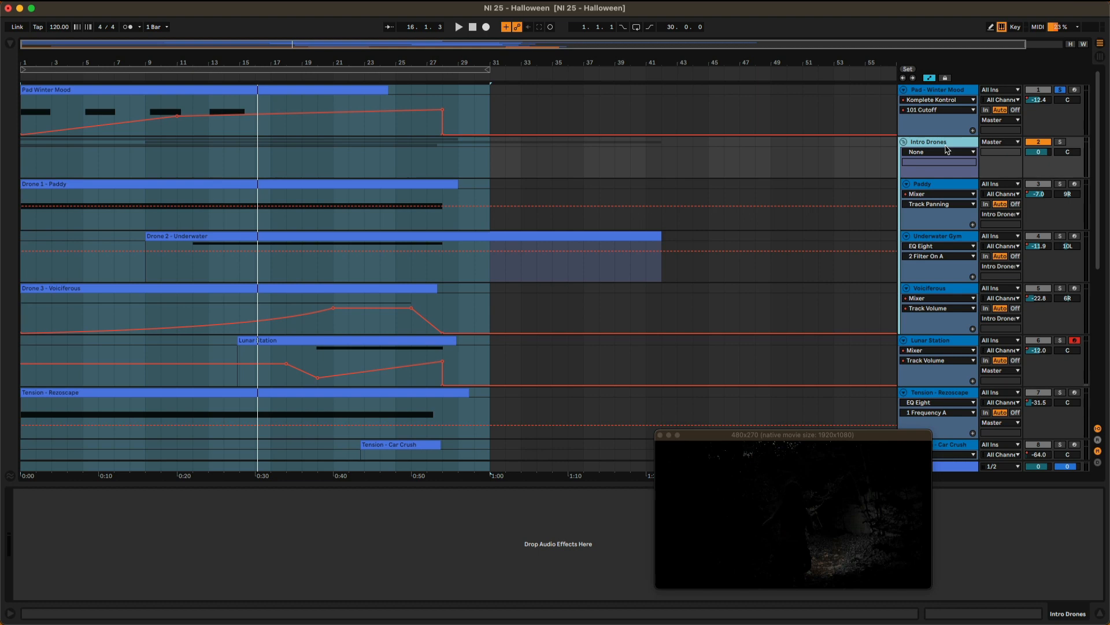
left_click(942, 189)
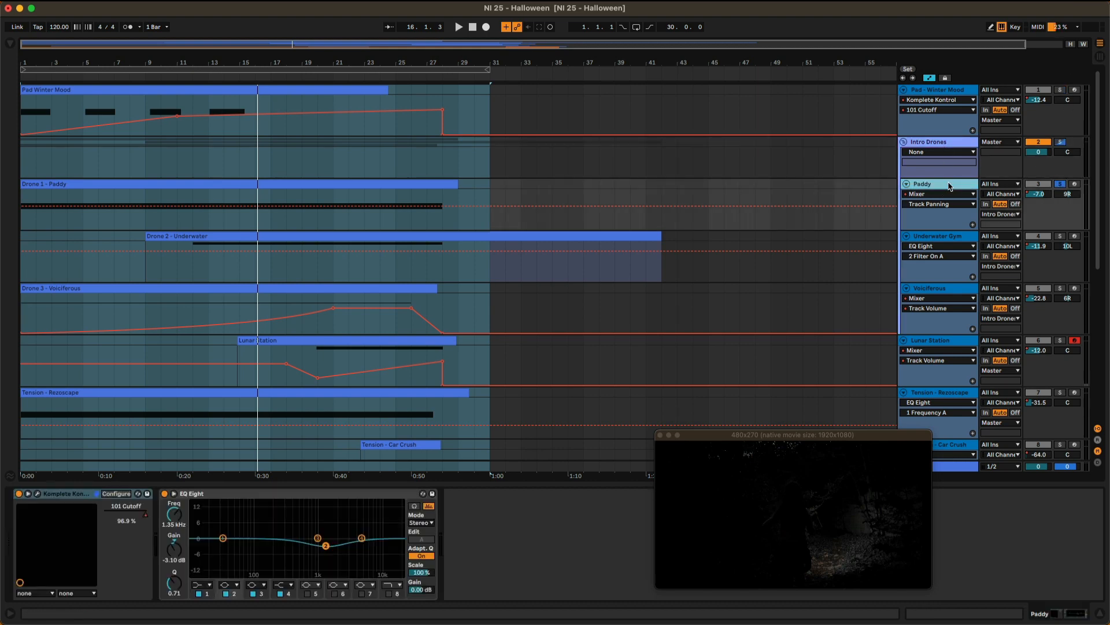
key("space")
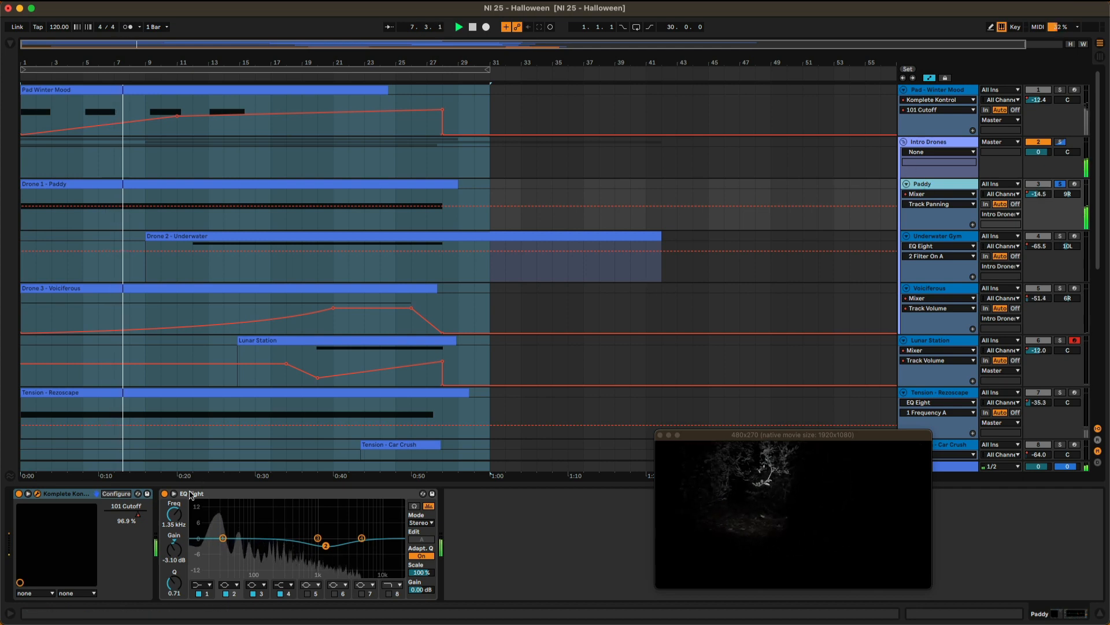
left_click_drag(628, 624, 514, 26)
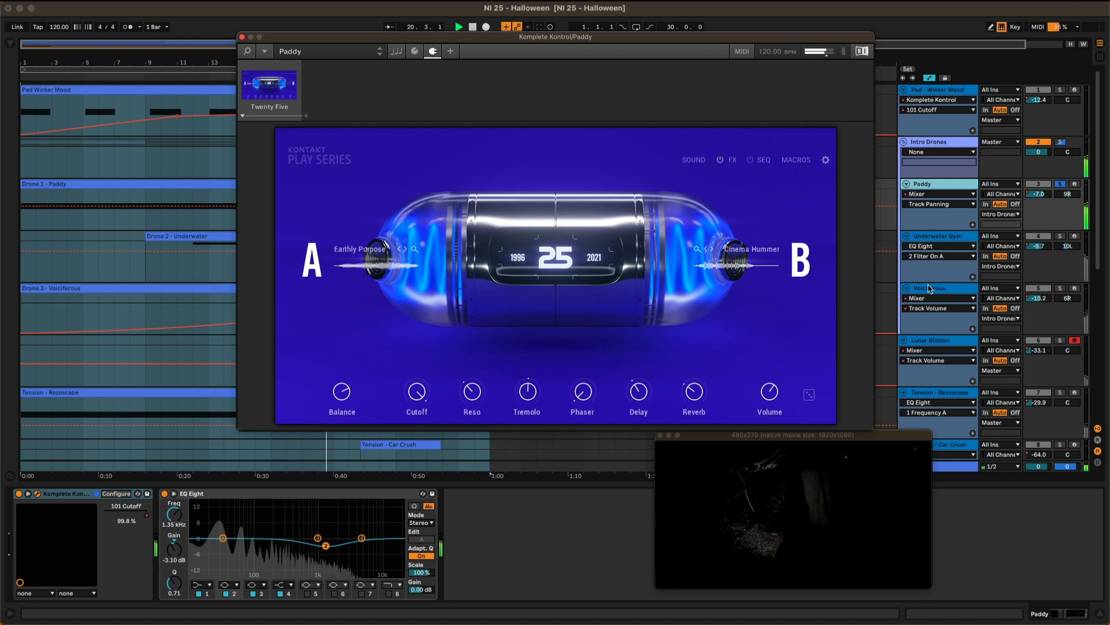
left_click(242, 37)
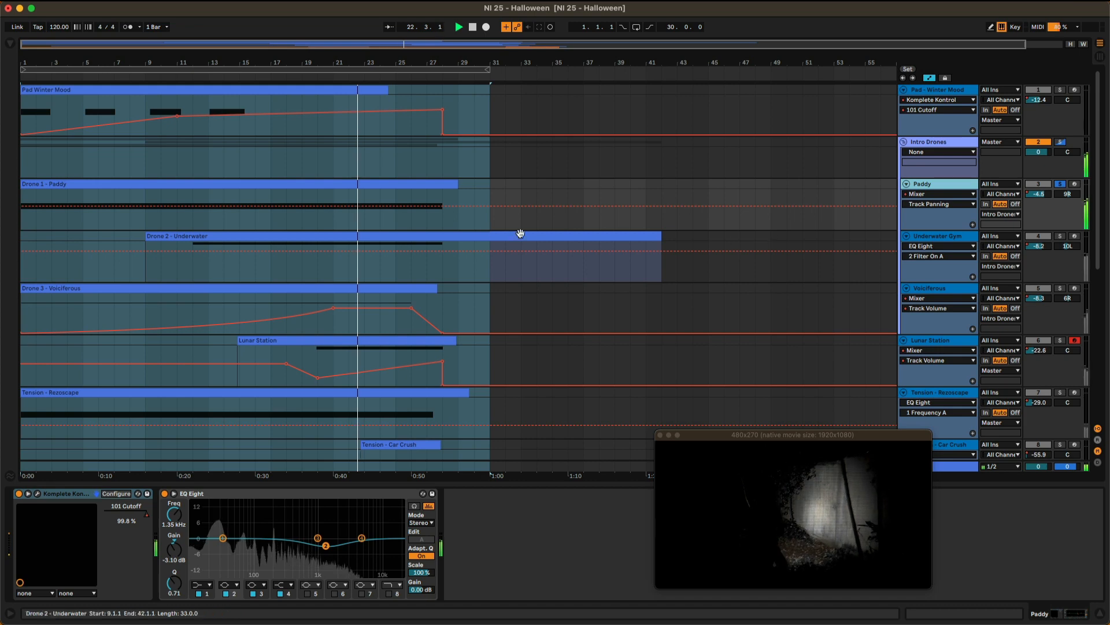
Show the Drone 1 - Paddy clip's MIDI Ctrl Pitch Bend envelope and move the video window off the clip editor.
double_click(439, 186)
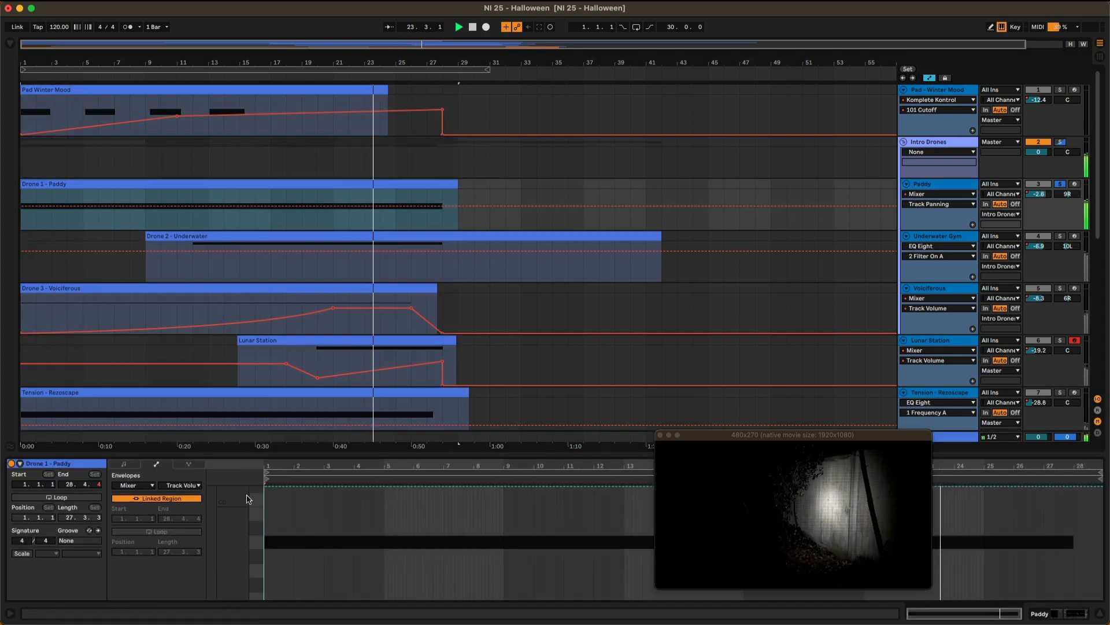
left_click(134, 486)
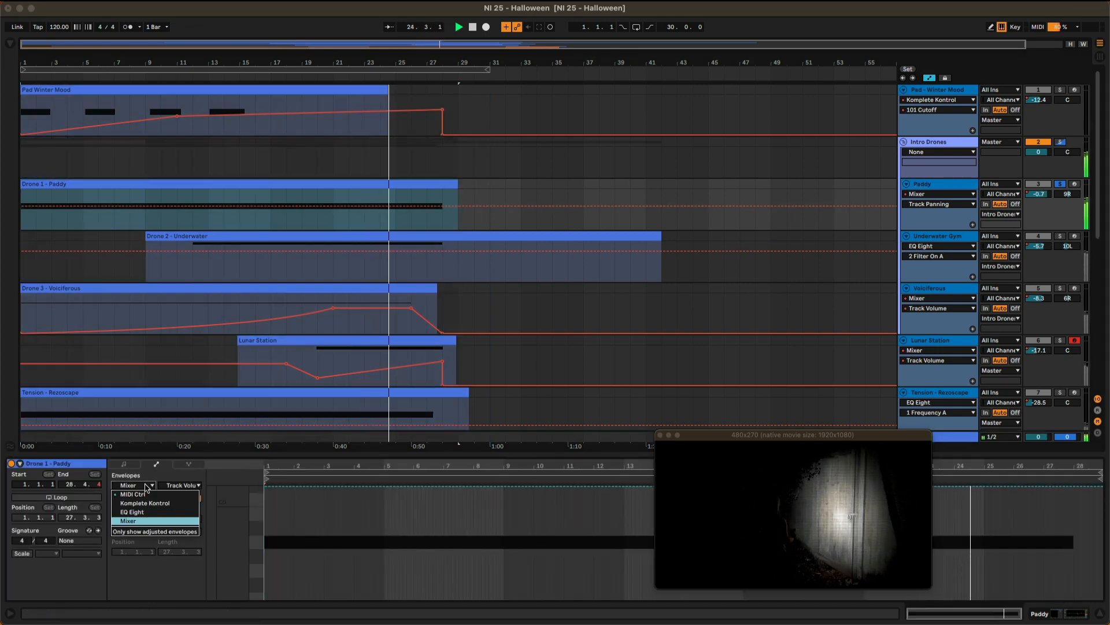
left_click(144, 496)
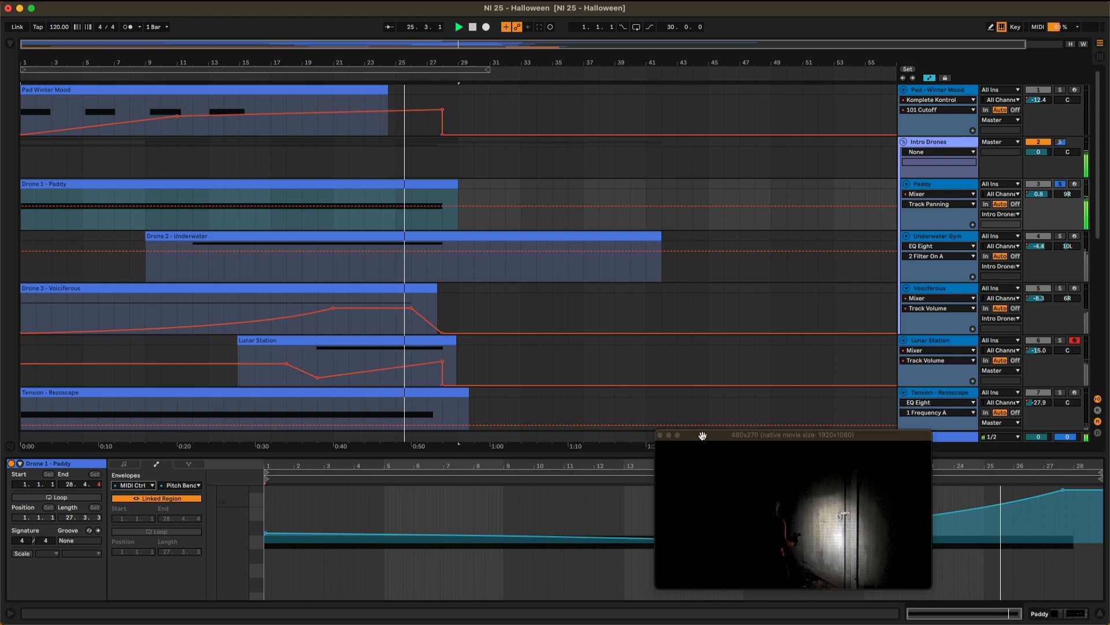
left_click_drag(701, 435, 633, 69)
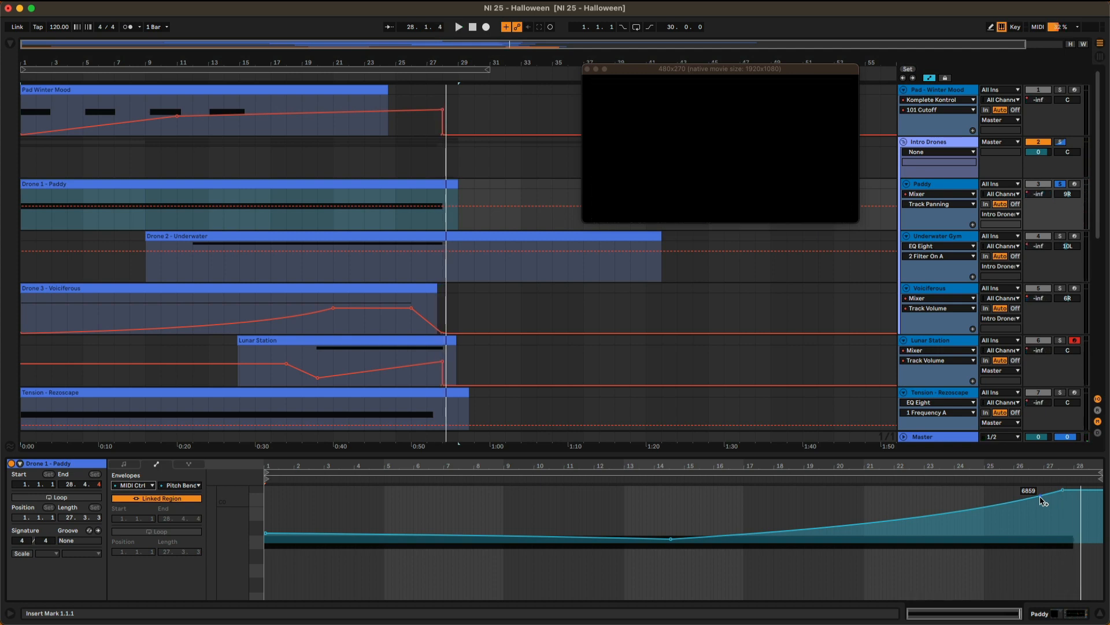
Show the Paddy track's Track Volume automation and take a brief look at its Komplete Kontrol instrument.
left_click(934, 204)
left_click(935, 230)
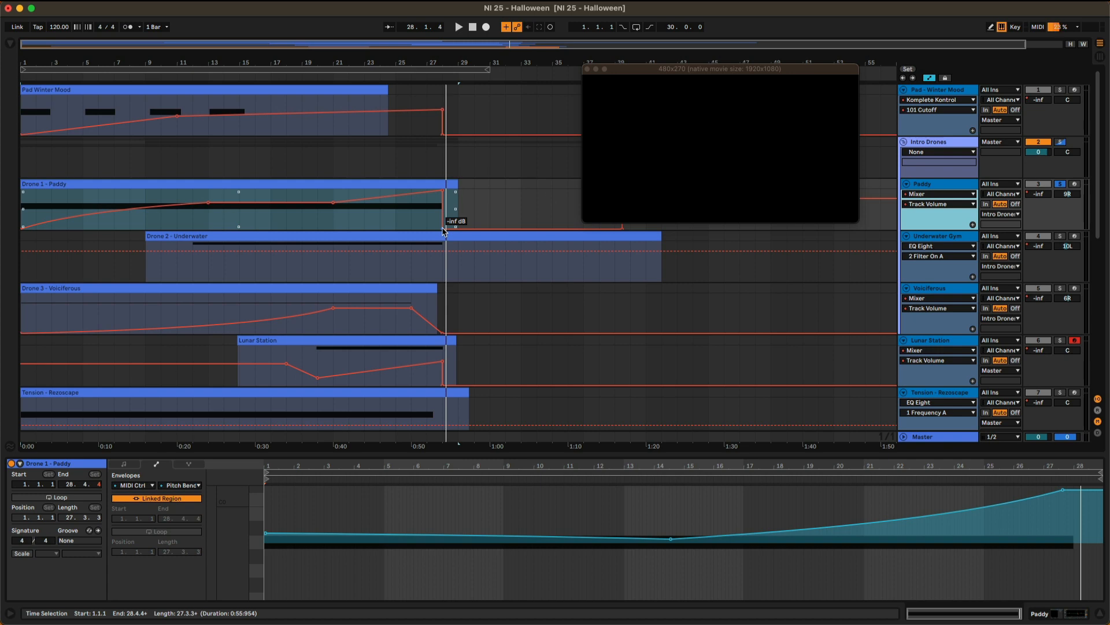
left_click(912, 185)
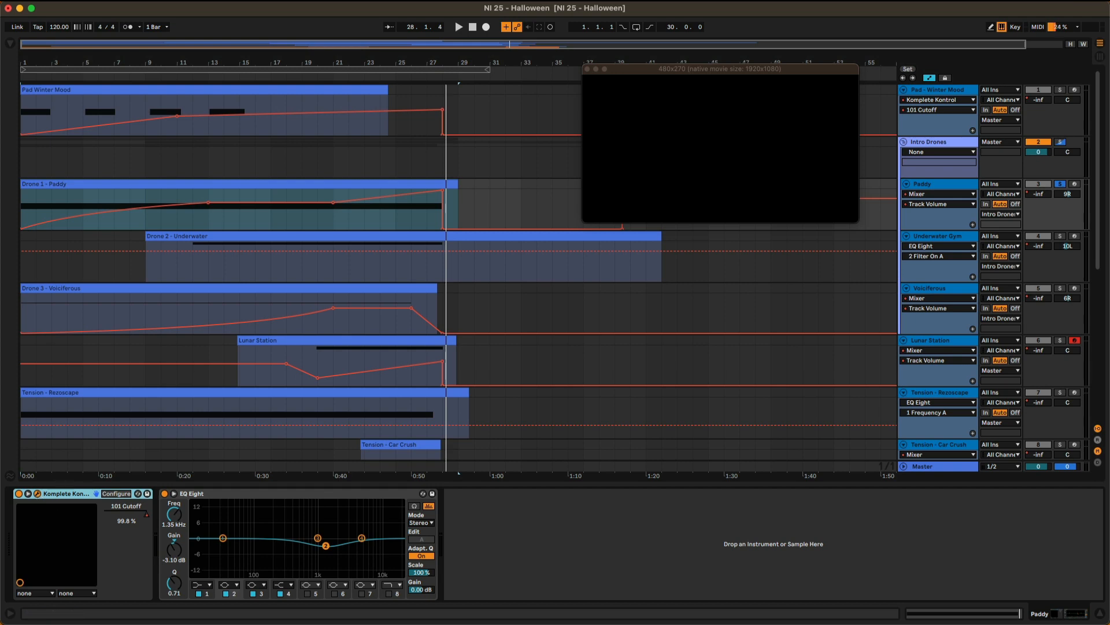
left_click_drag(726, 623, 693, 108)
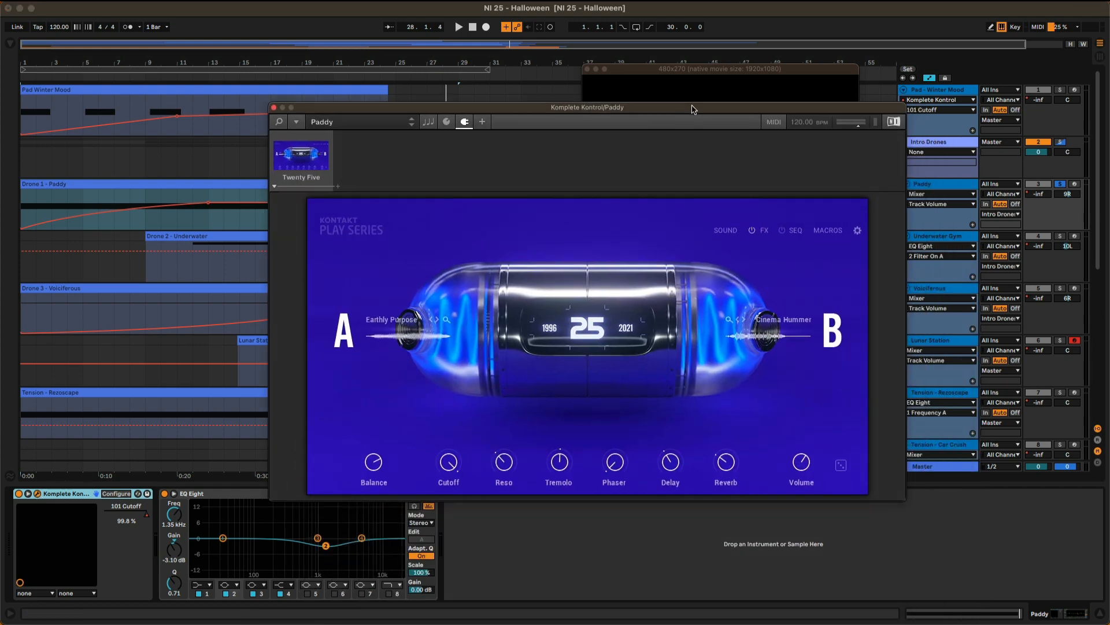
left_click(274, 108)
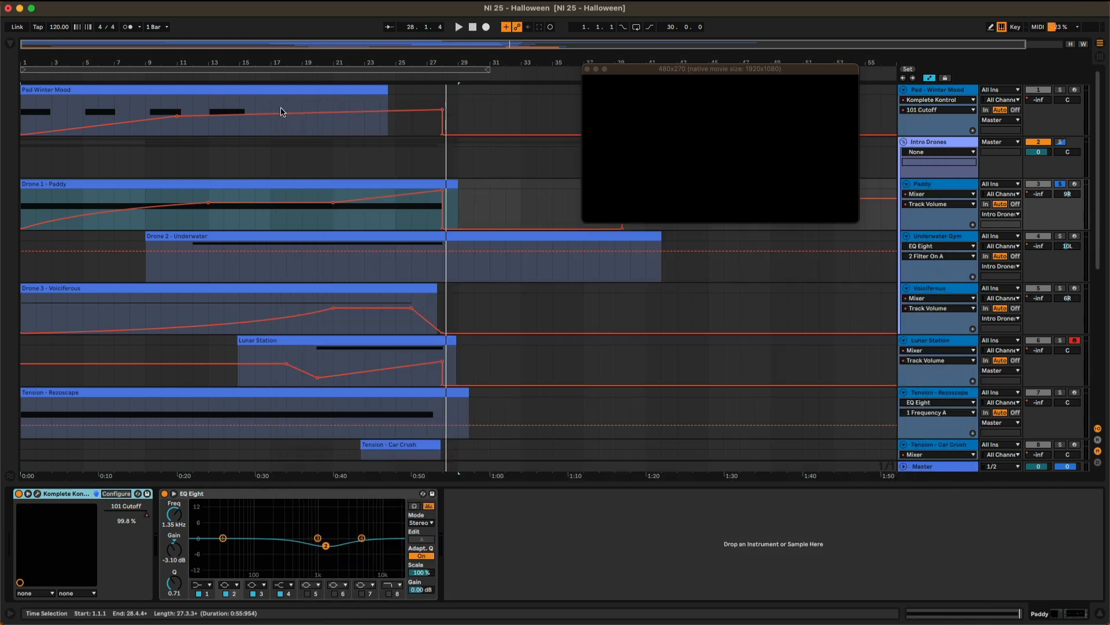
Solo the Underwater Gym track instead of Paddy and open its Komplete Kontrol instrument to view the bend settings.
left_click(1062, 183)
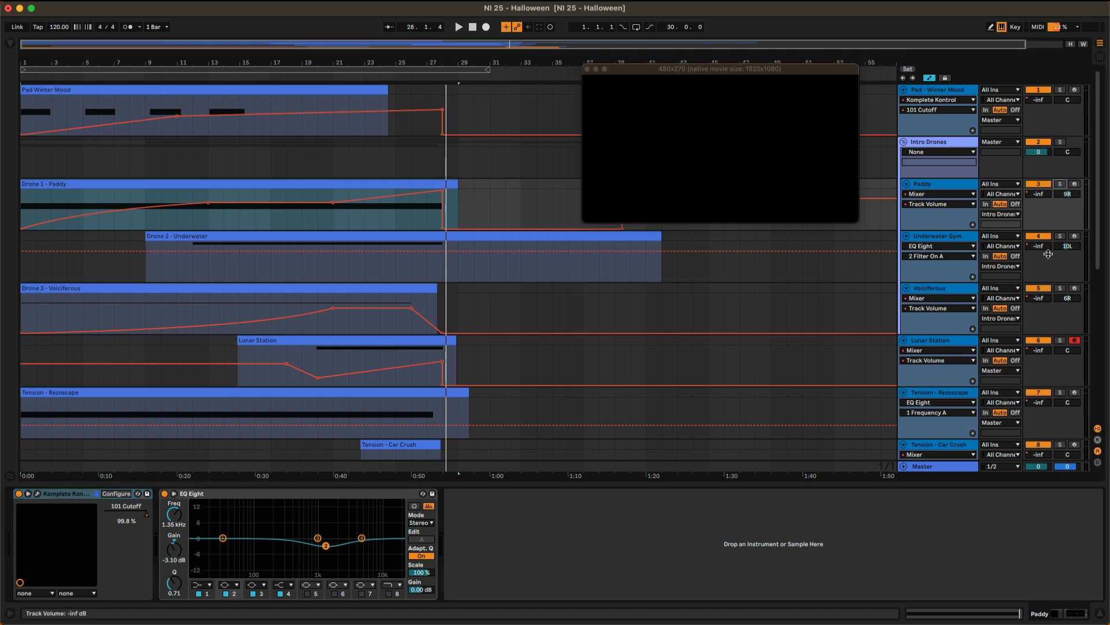
left_click(1061, 237)
left_click(962, 239)
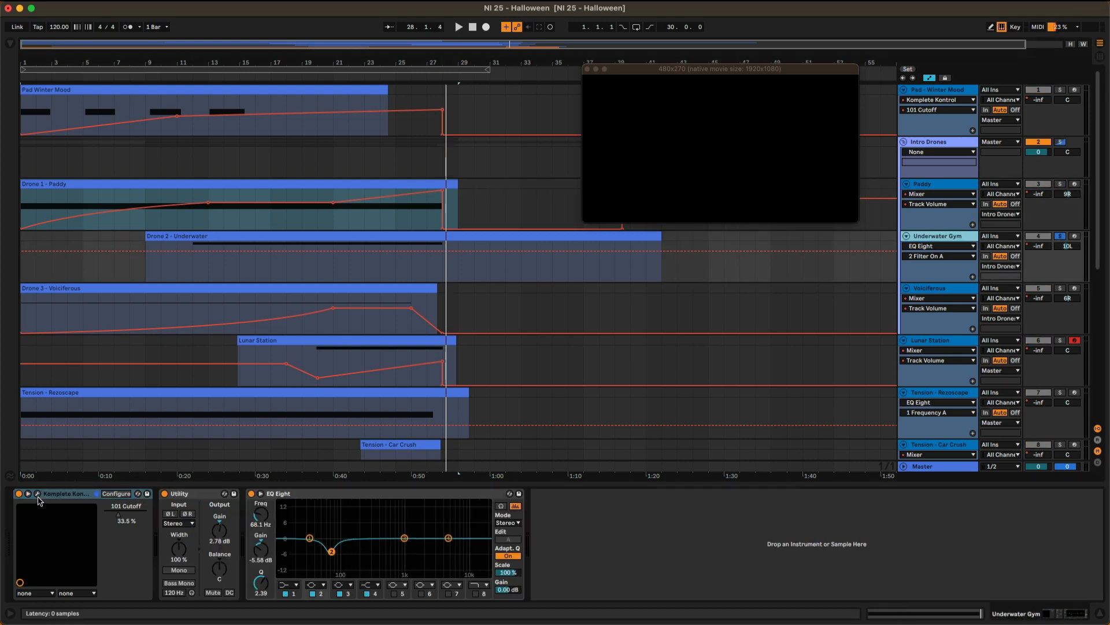
left_click_drag(827, 624, 883, 192)
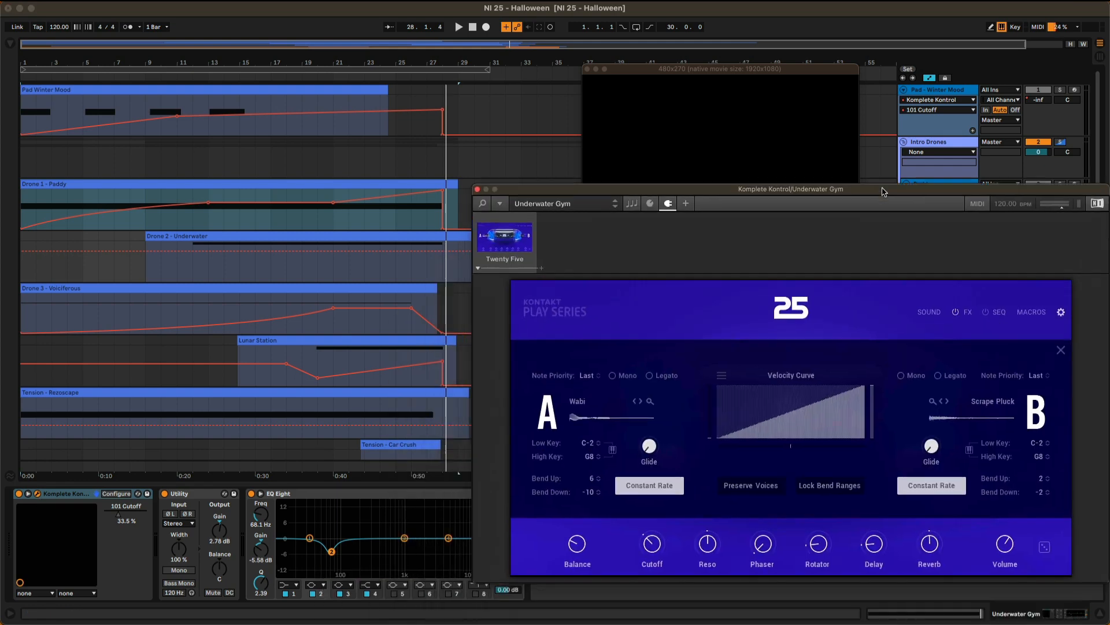
During playback from bar 12, show the Underwater Gym track's Track Volume automation and the Drone 2 - Underwater clip's Pitch Bend envelope.
left_click(198, 78)
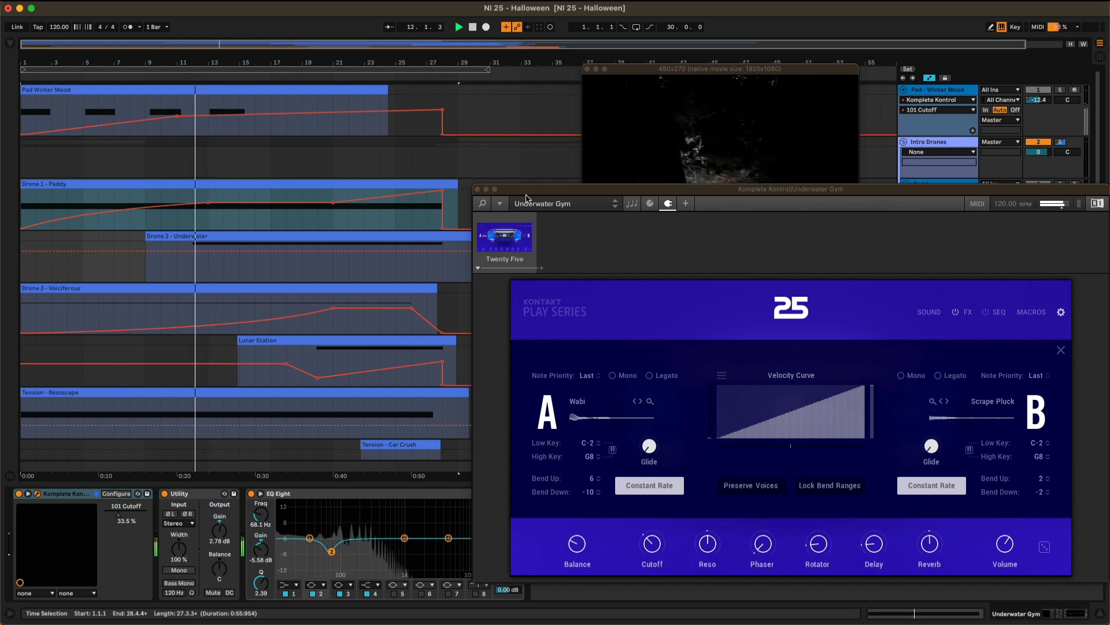
left_click_drag(527, 198, 288, 403)
left_click(938, 247)
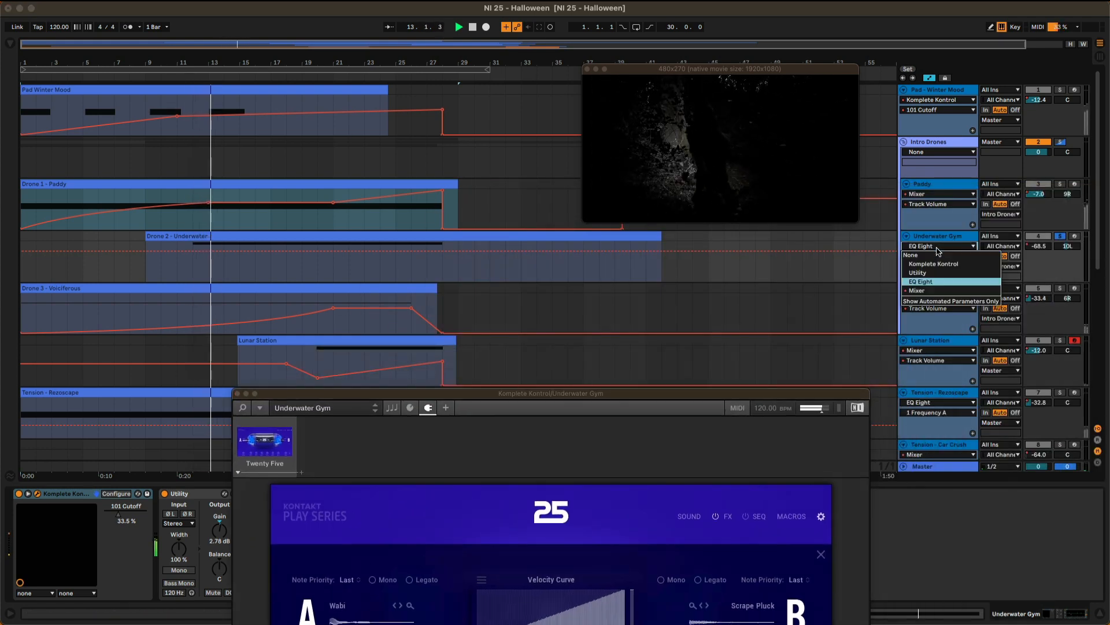
left_click(925, 291)
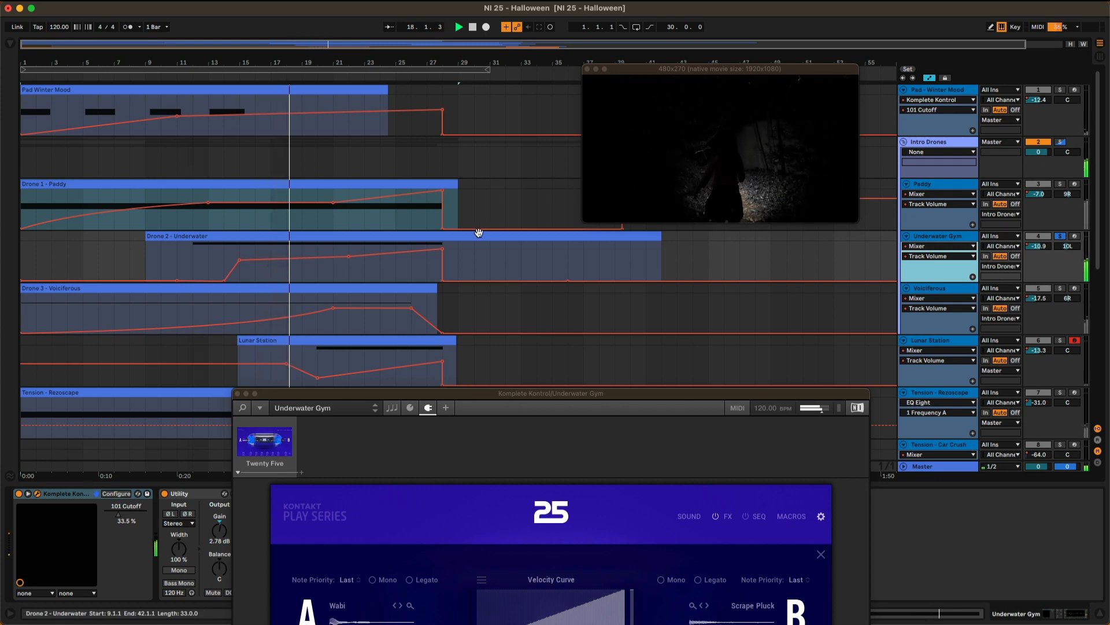
left_click(477, 233)
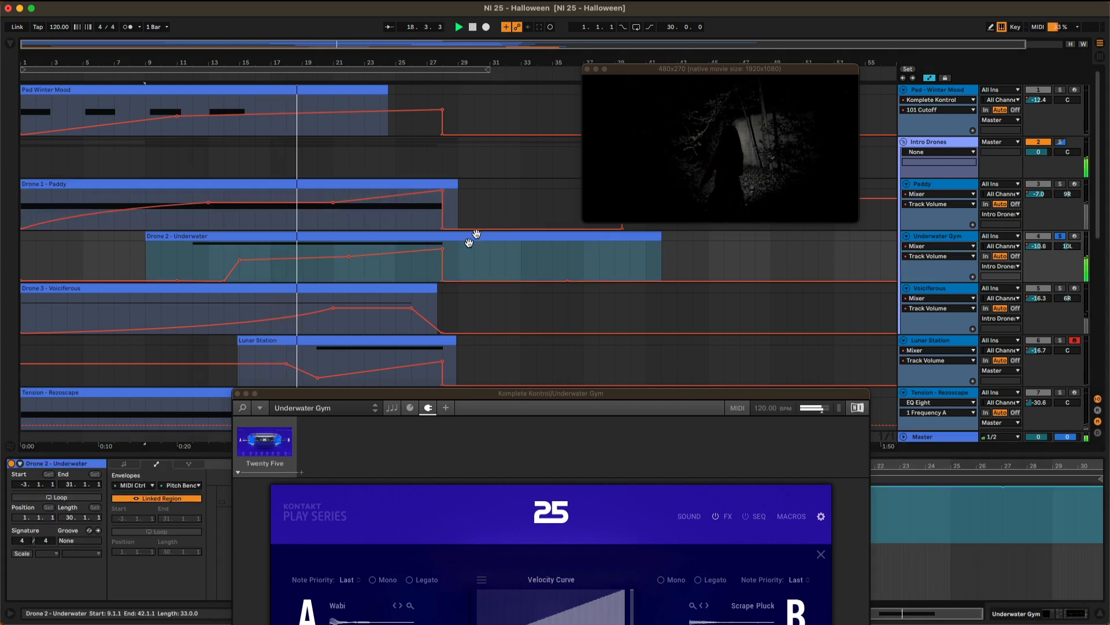
left_click(238, 393)
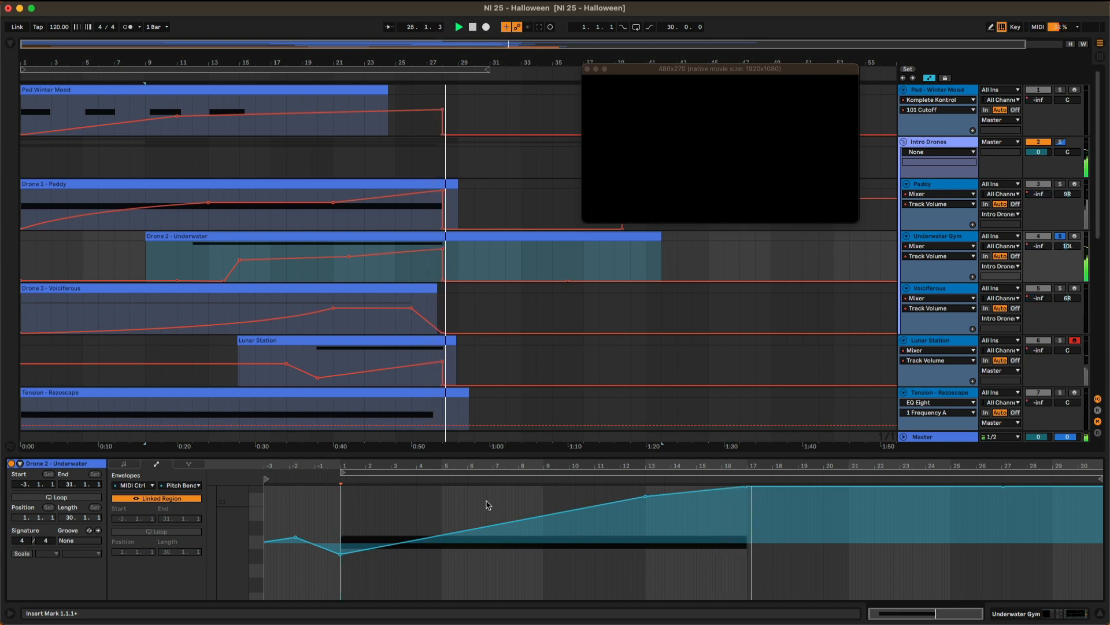
Solo the Voiciferous track instead of Underwater Gym and take a brief look at its Komplete Kontrol instrument.
left_click(953, 287)
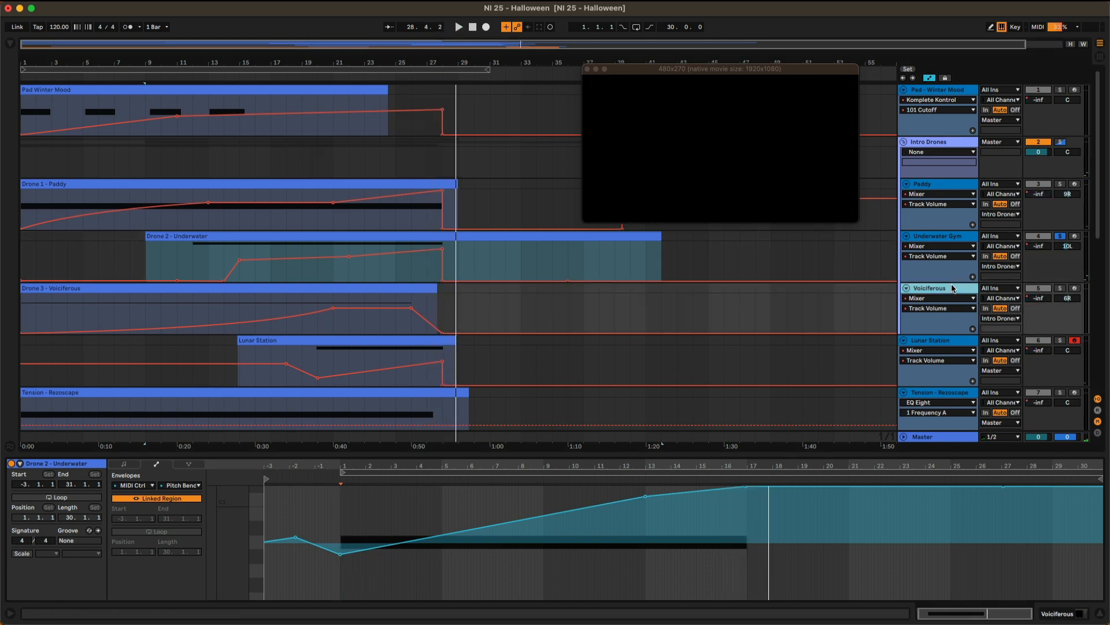
left_click(1060, 237)
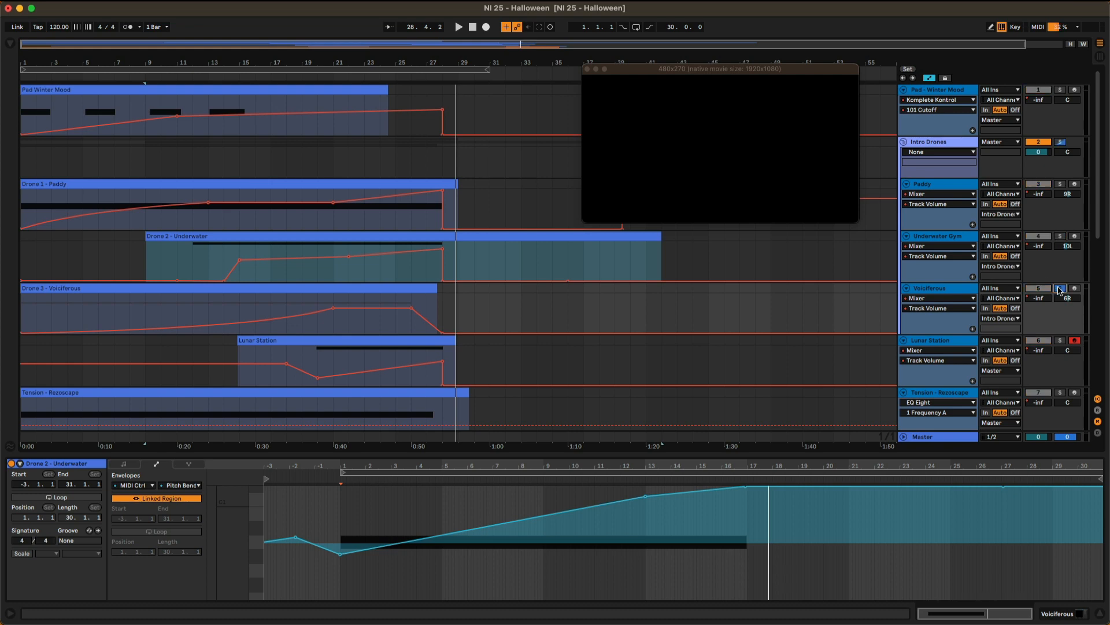
double_click(942, 289)
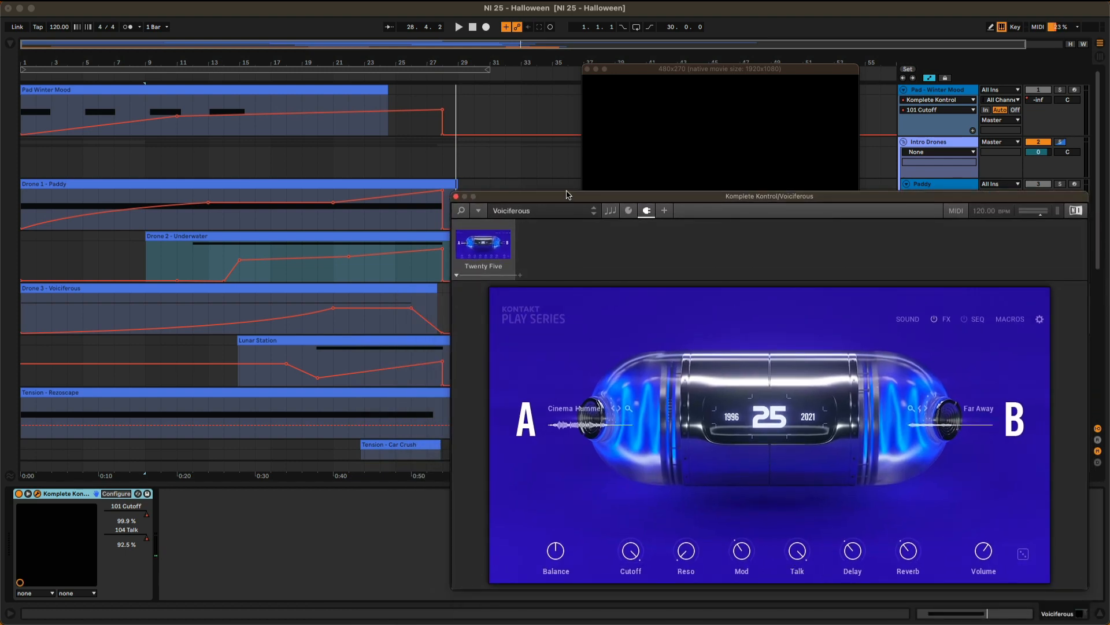
left_click(457, 196)
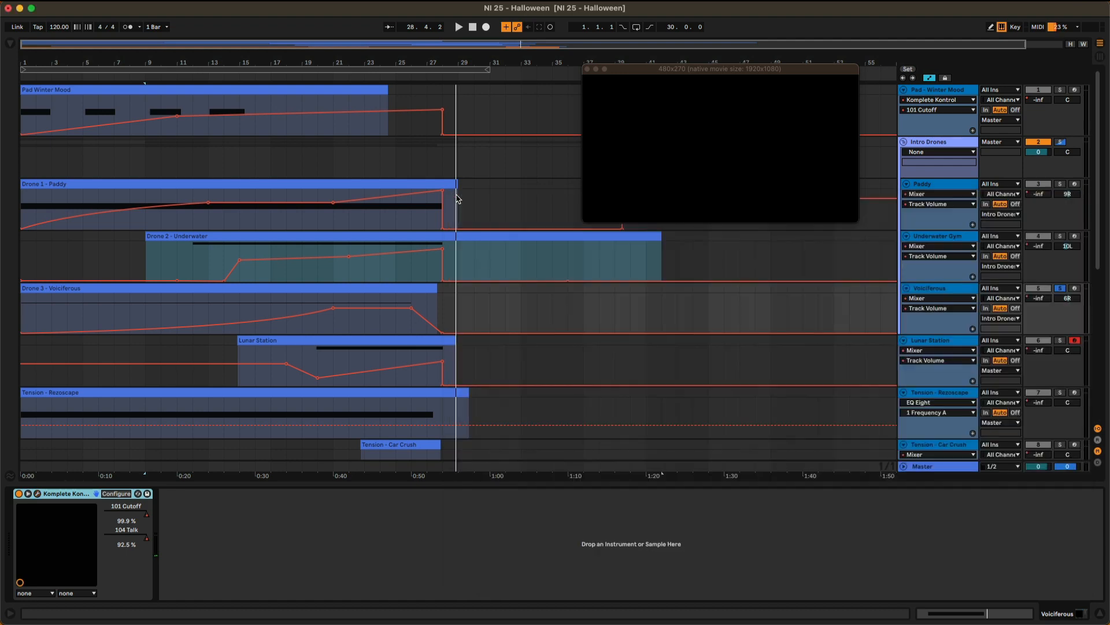
Show the Voiciferous track's Komplete Kontrol automation, first 101 Cutoff and finally 104 Talk.
left_click(923, 309)
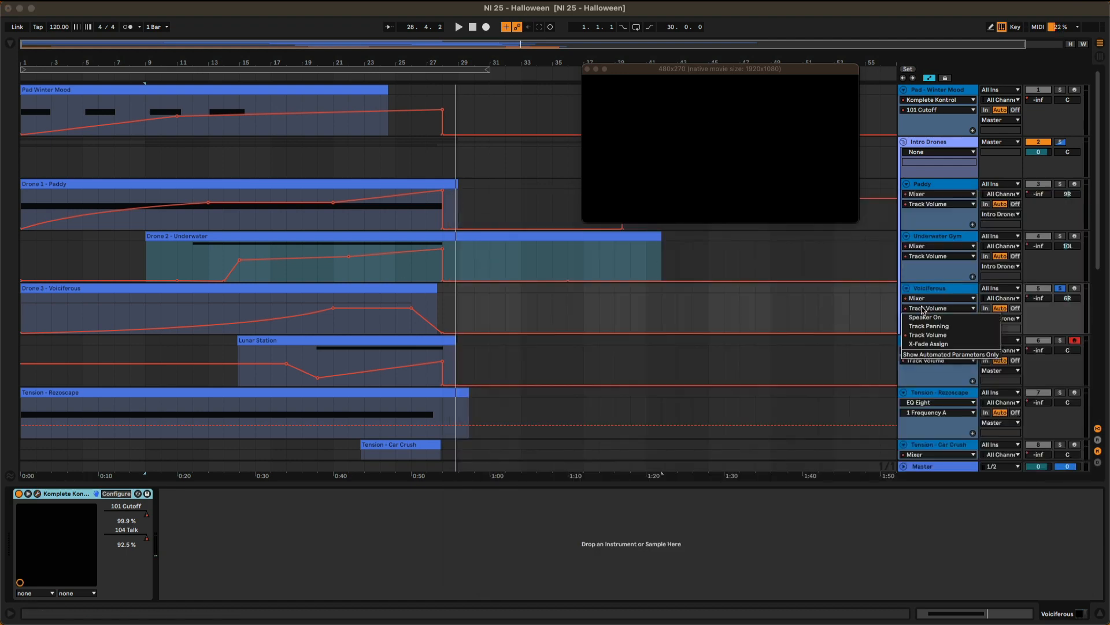
left_click(922, 337)
left_click(925, 298)
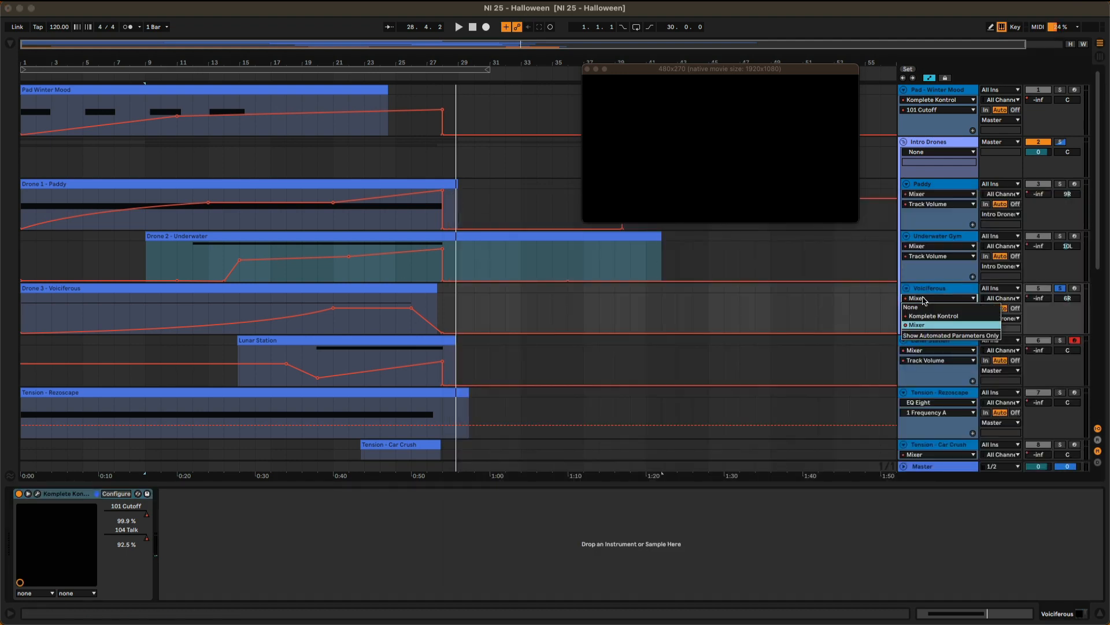
left_click(925, 317)
left_click(926, 315)
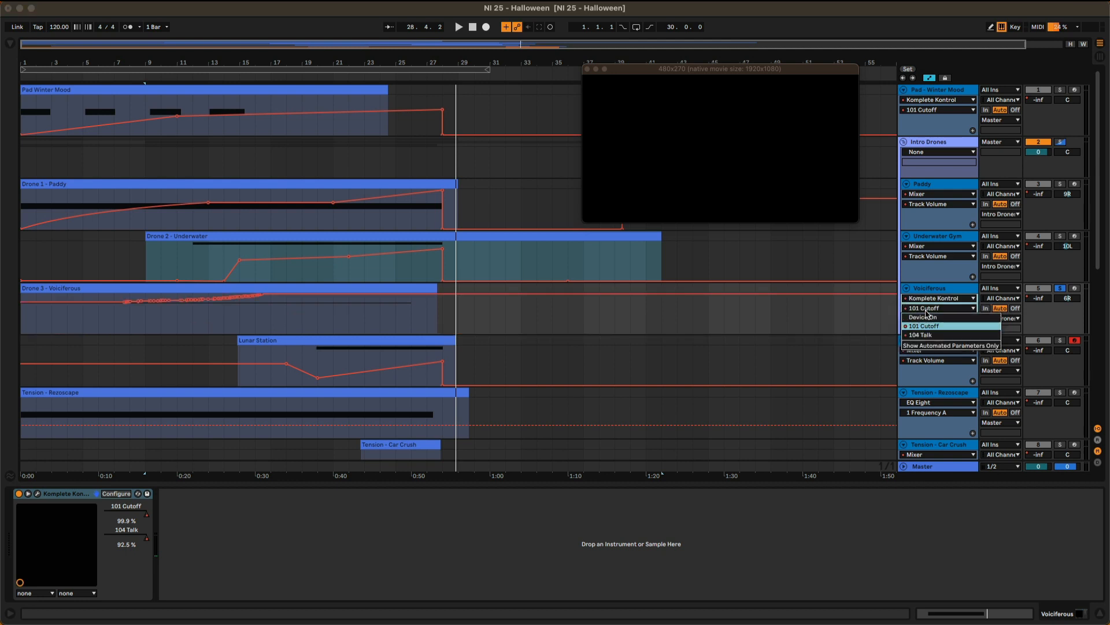
left_click(927, 340)
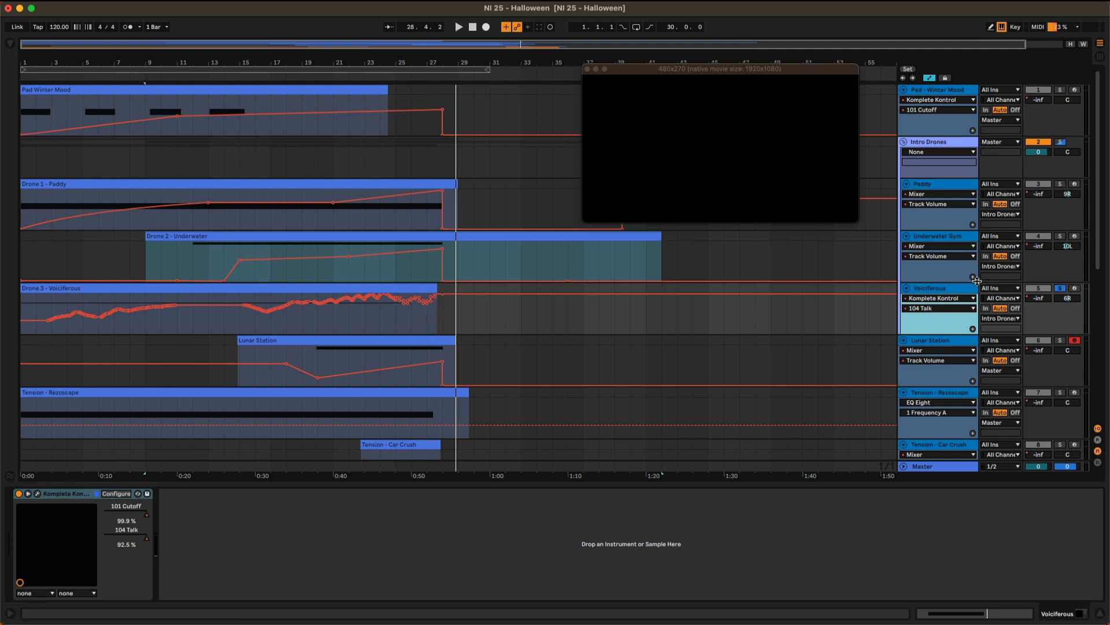
Play the soloed Voiciferous track from the start of the arrangement, switching its automation view to Track Volume and back to 104 Talk.
key("space")
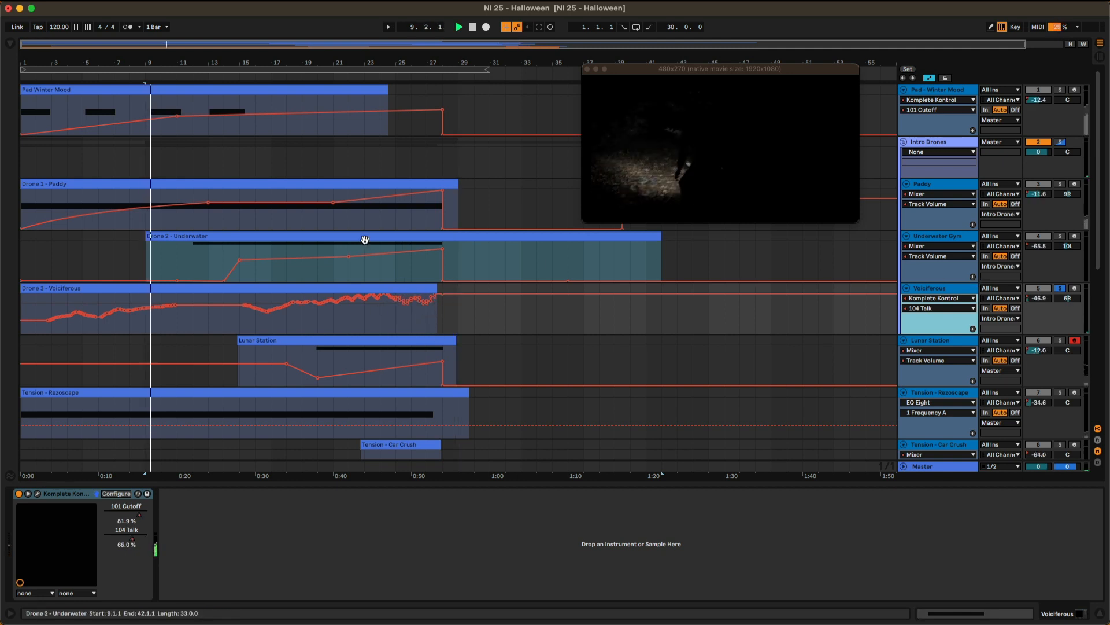
key("space")
left_click(947, 288)
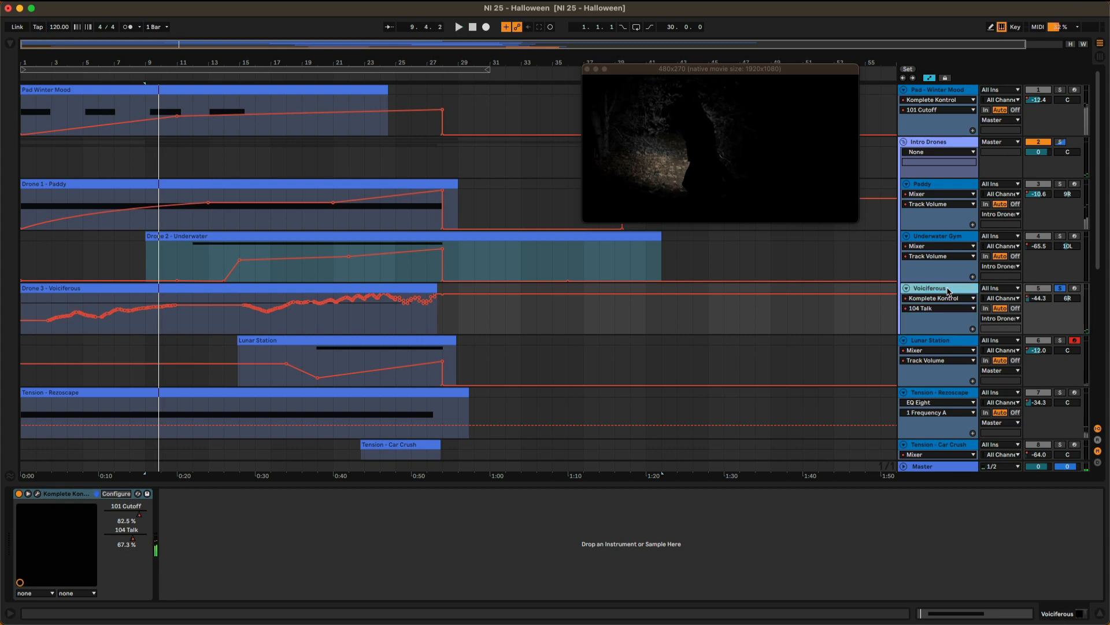
left_click(180, 70)
key("space")
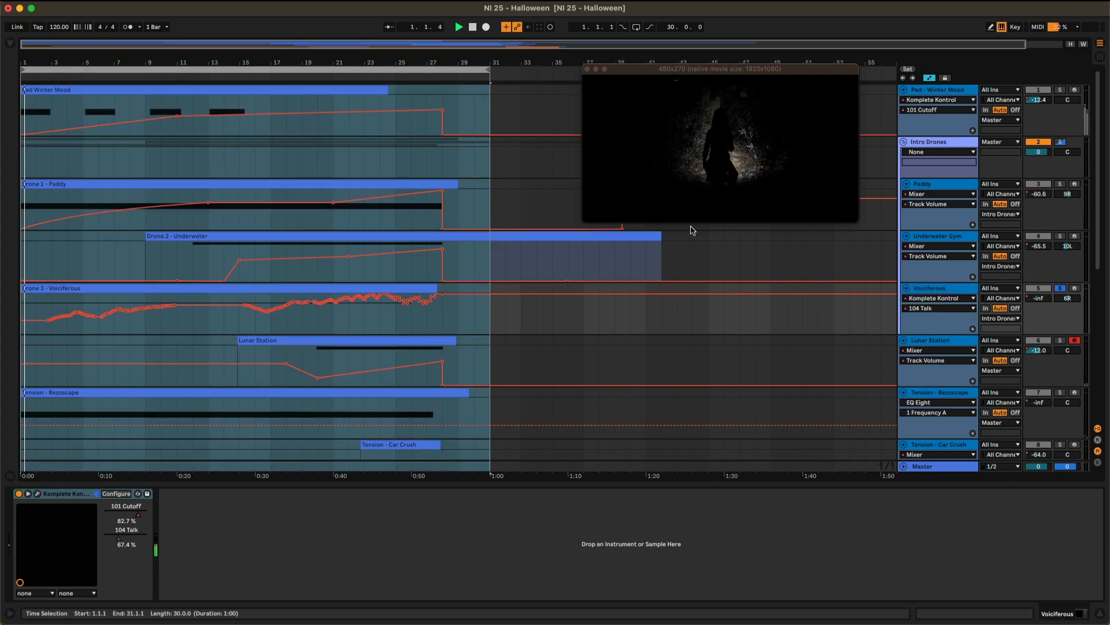
left_click(937, 298)
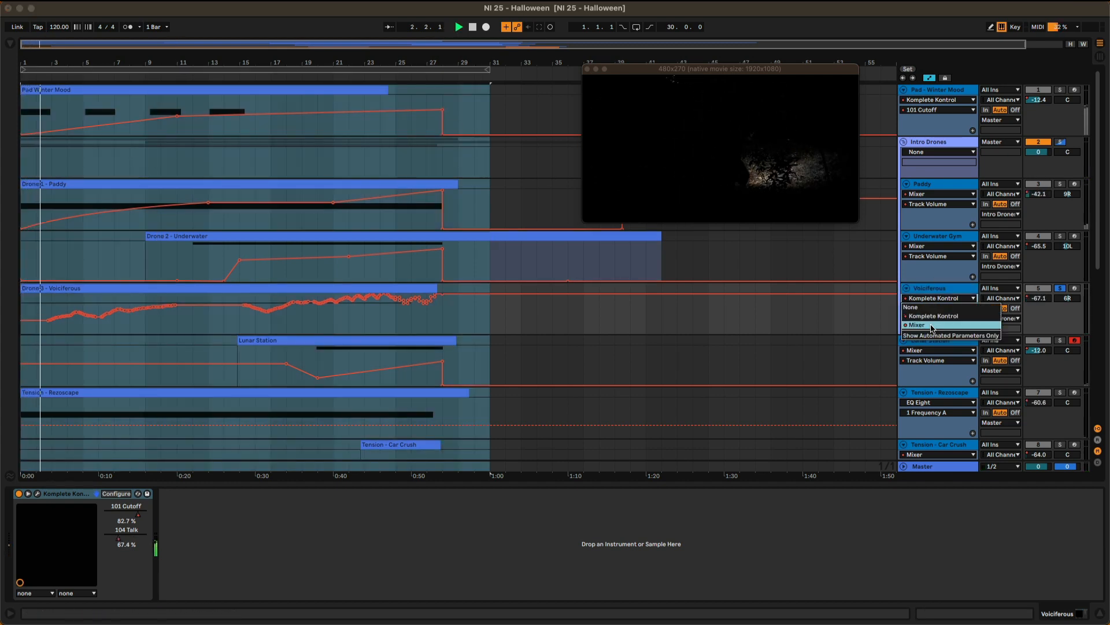
left_click(932, 326)
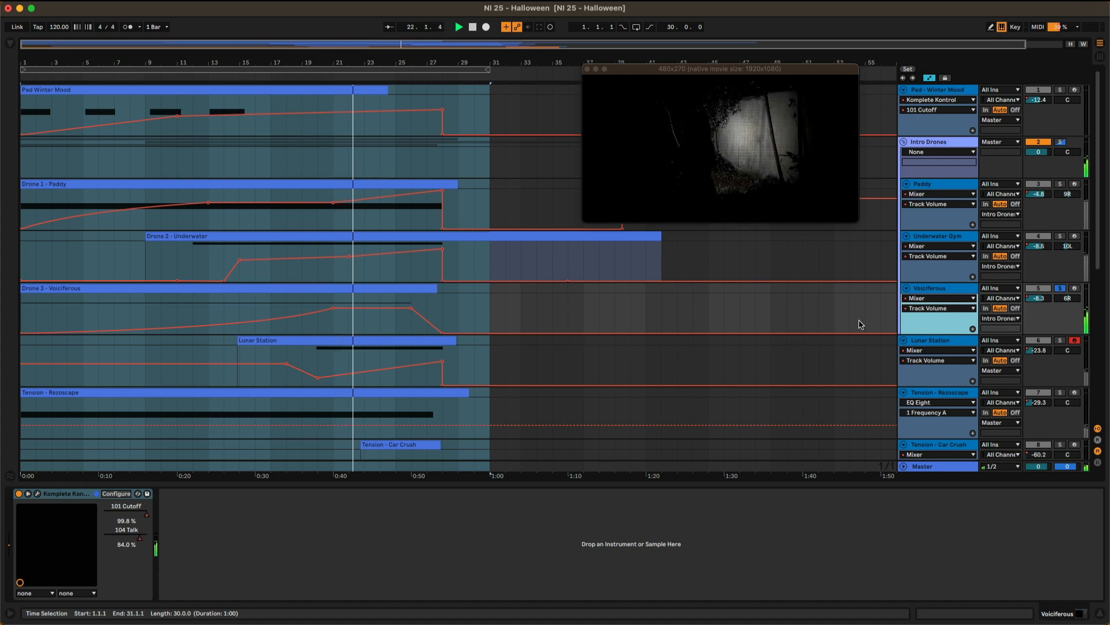
left_click(945, 306)
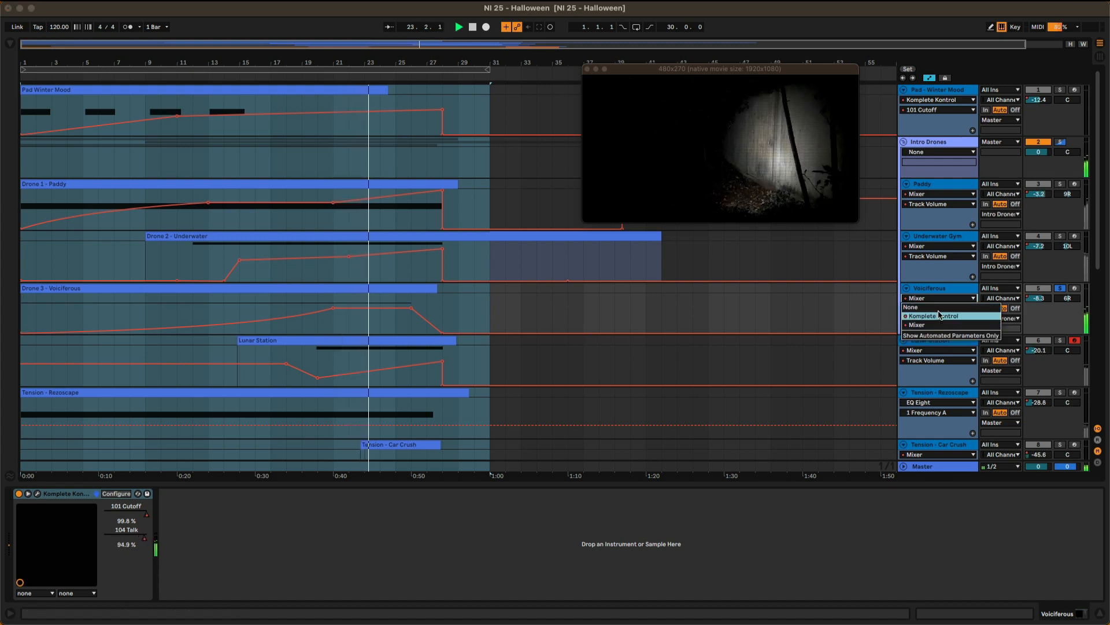
left_click(940, 314)
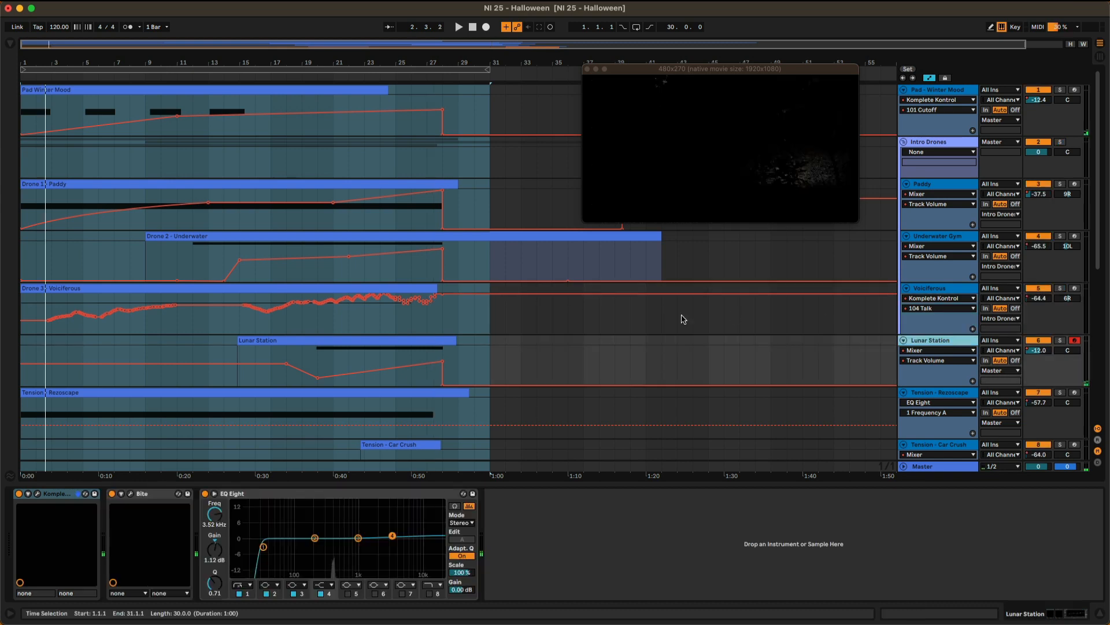
Solo the Tension - Rezoscape track and play it with its Komplete Kontrol instrument open, closing the instrument window at the end.
scroll(682, 319, "down", 5)
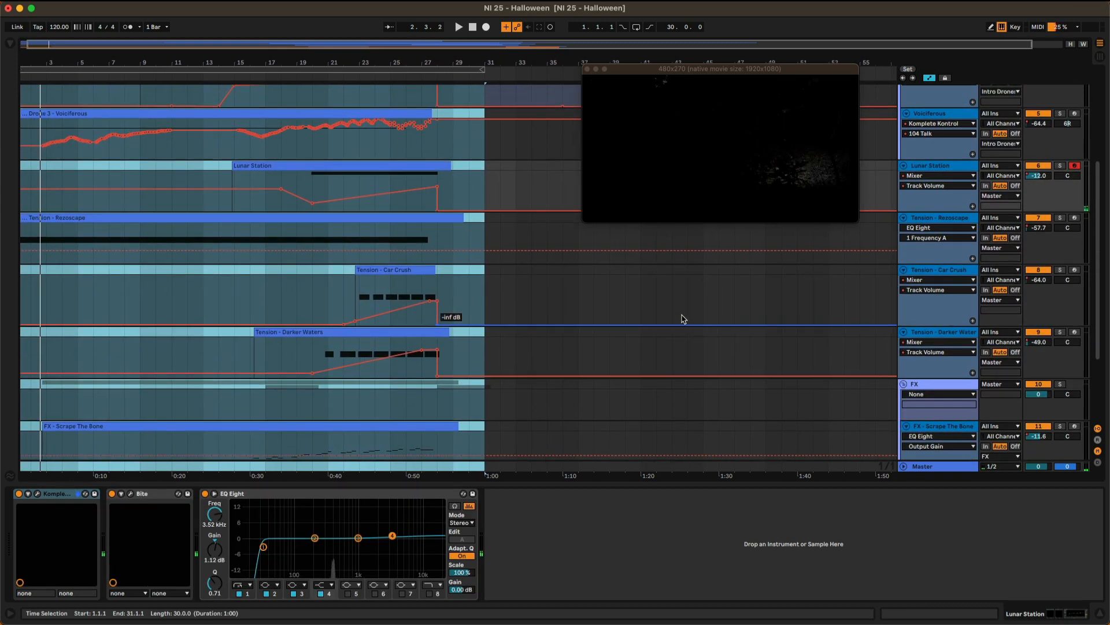
left_click(1060, 219)
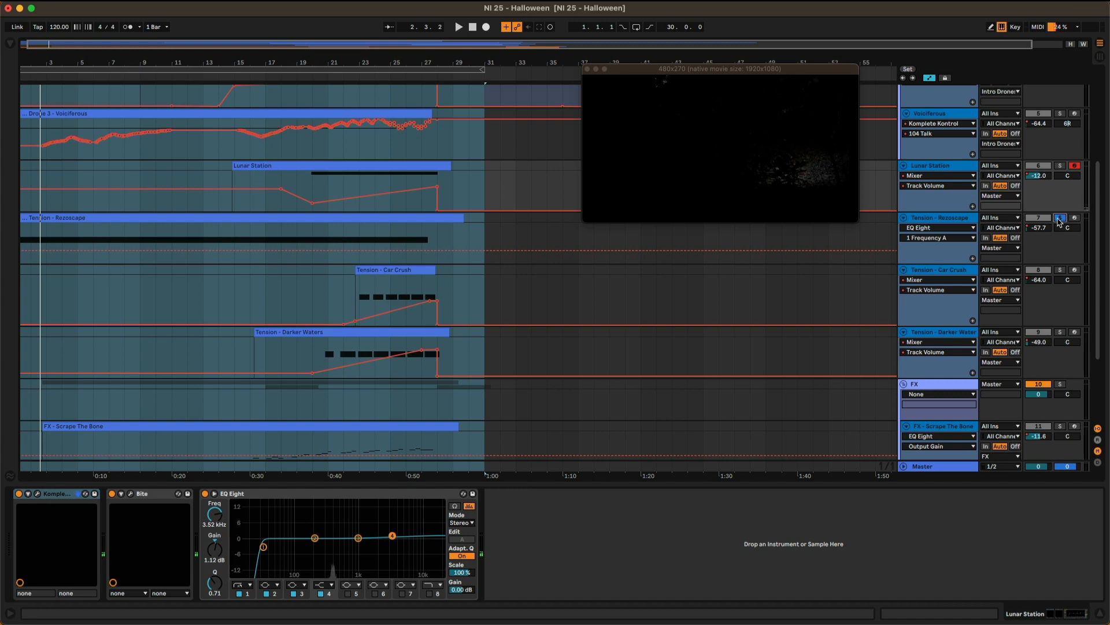
left_click(945, 219)
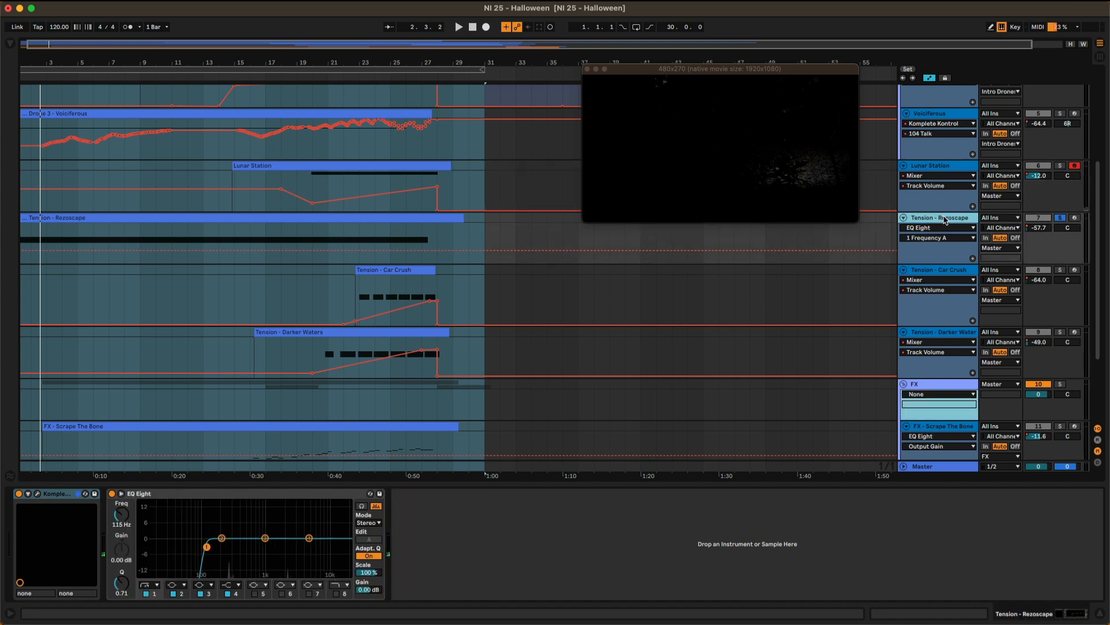
key("space")
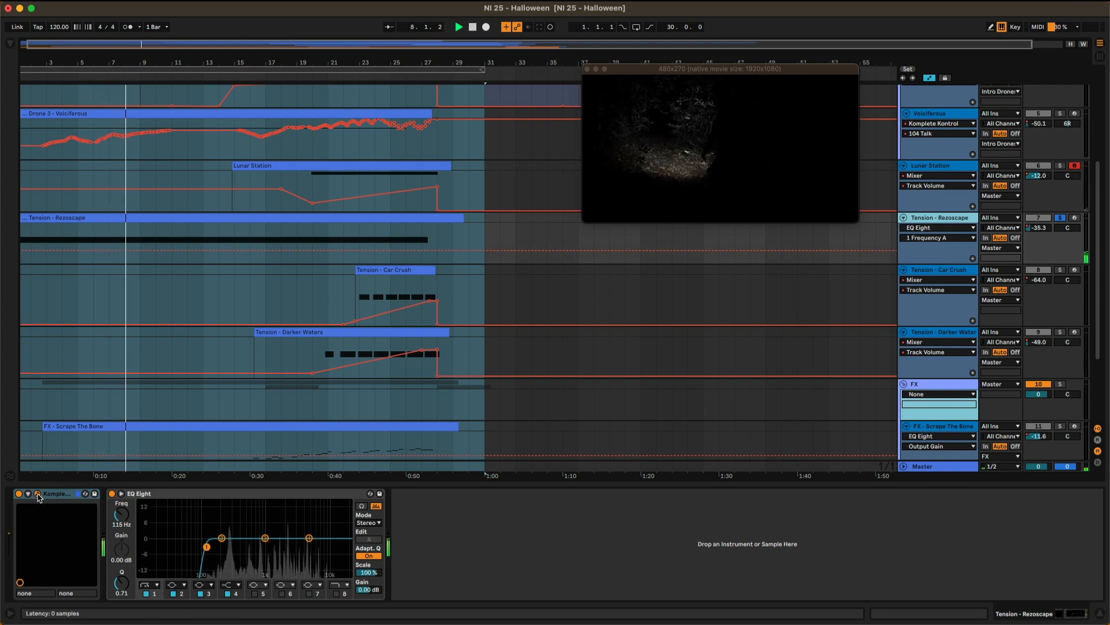
left_click(37, 494)
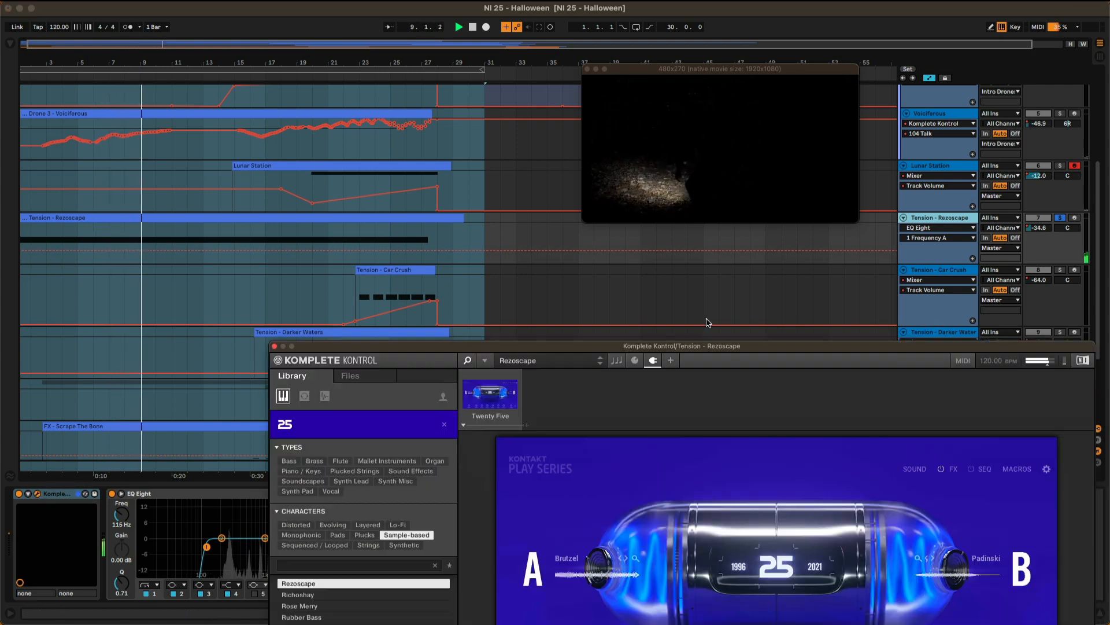
left_click_drag(711, 349, 681, 188)
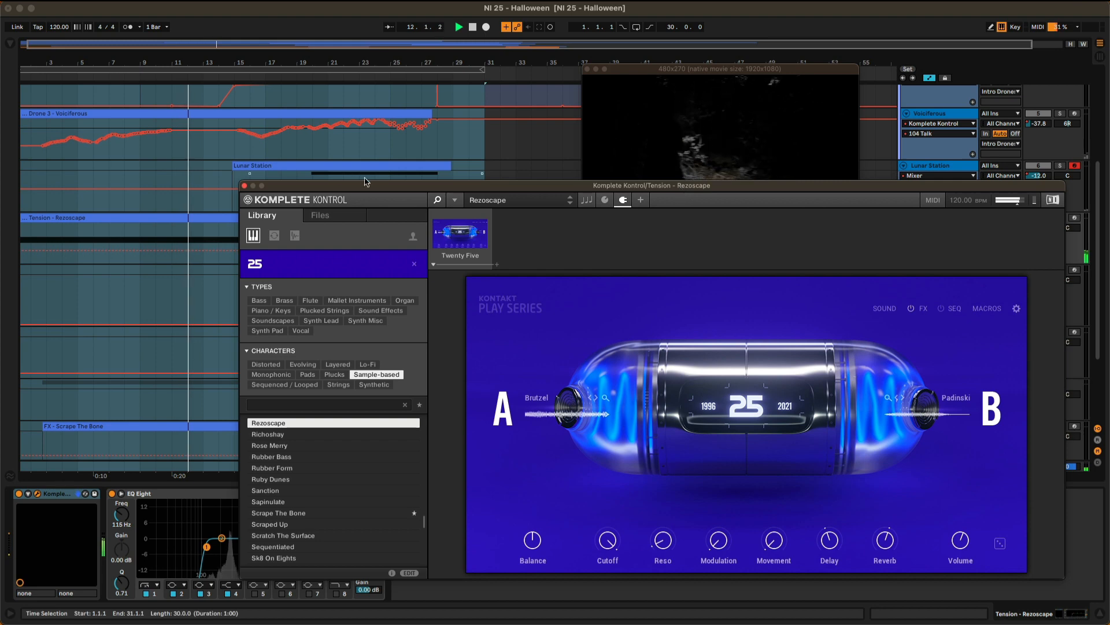
left_click(244, 186)
Show the Tension - Rezoscape clip's MIDI Ctrl Pitch Bend envelope during playback, then stop playing.
left_click(271, 221)
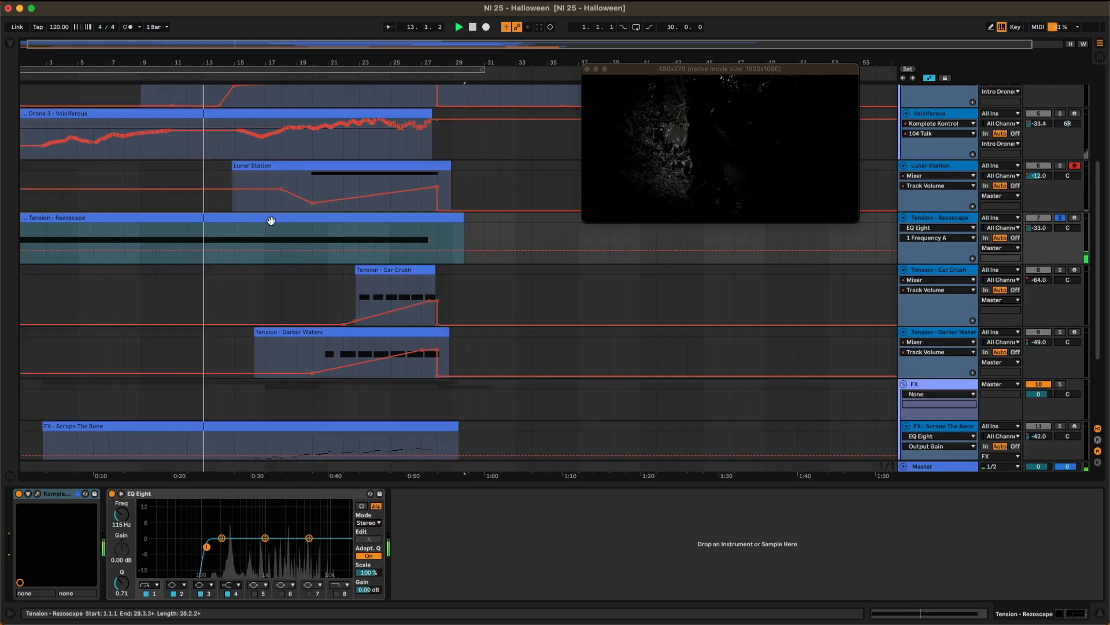
double_click(271, 220)
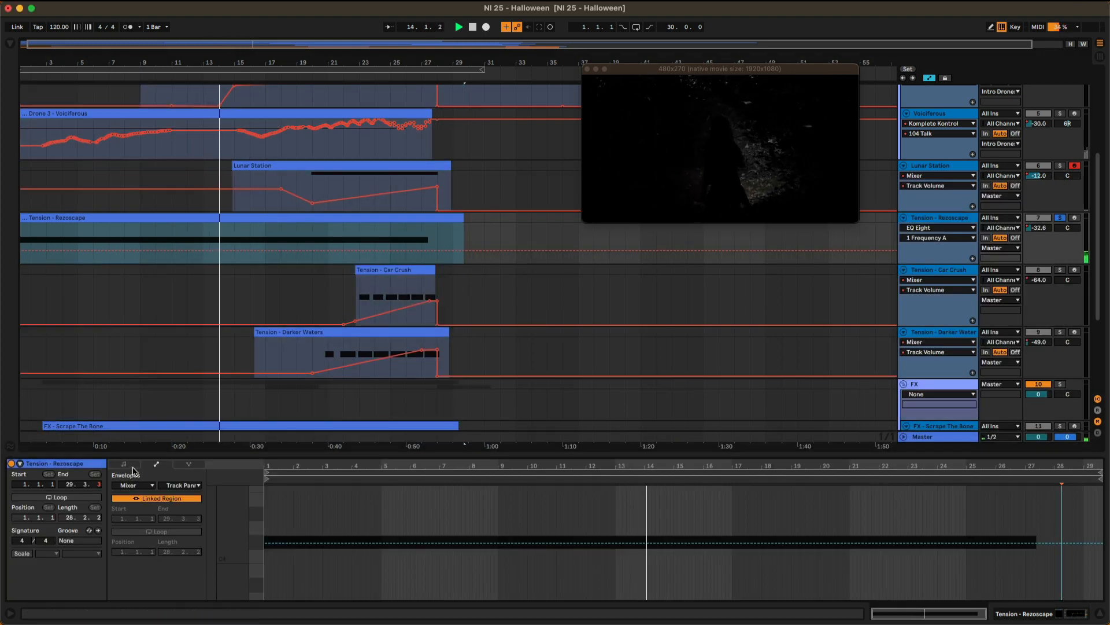
left_click(133, 484)
left_click(140, 500)
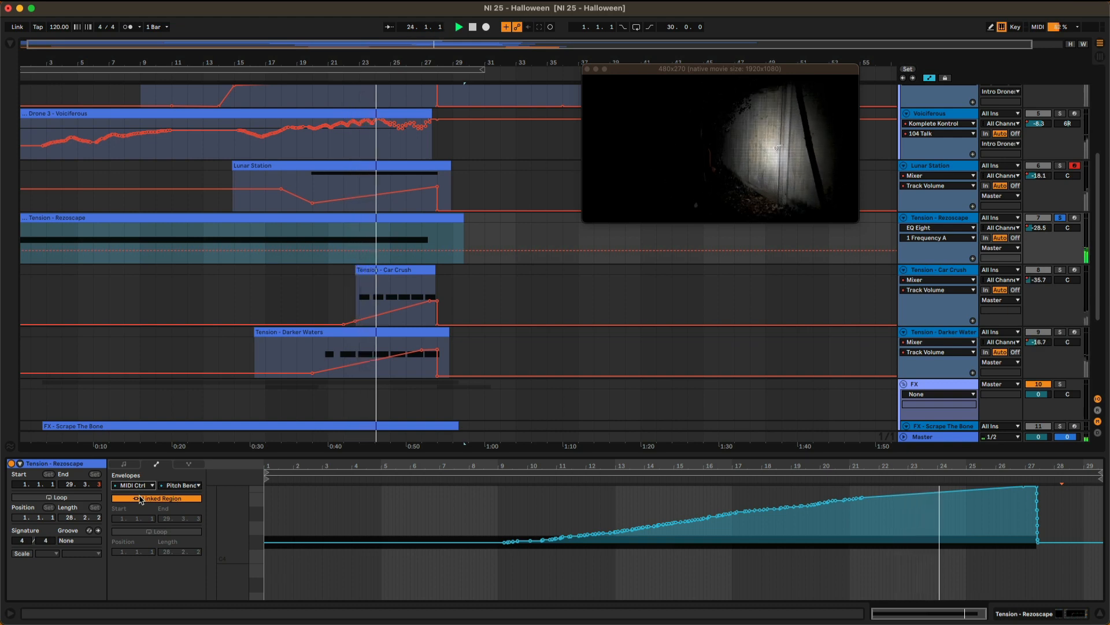
key("space")
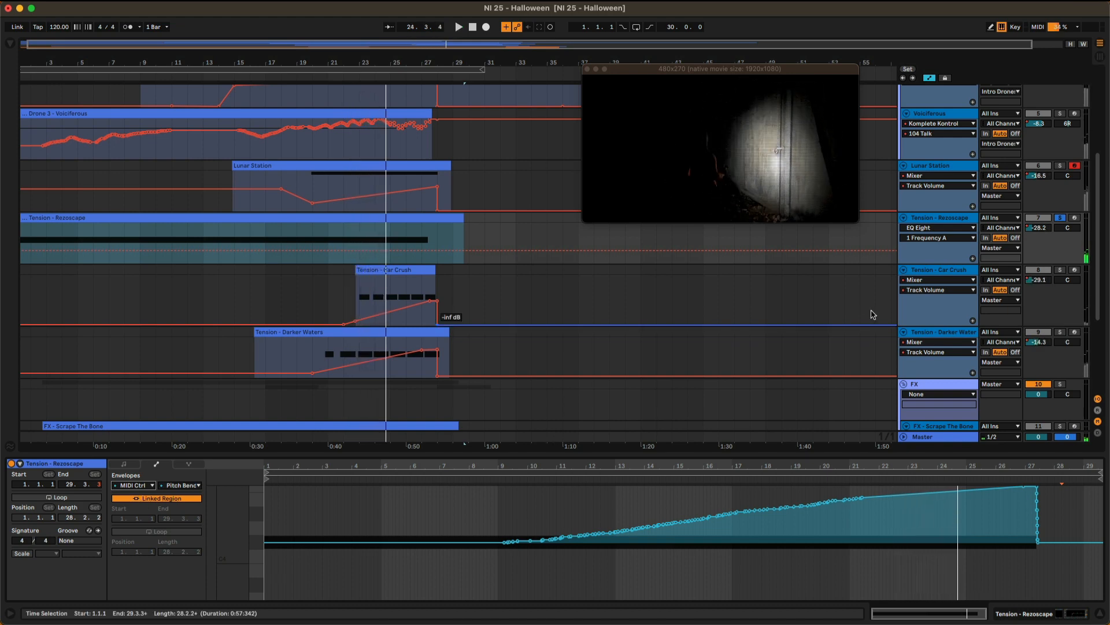
Solo the Tension - Car Crush track in place of Tension - Rezoscape.
left_click(1061, 219)
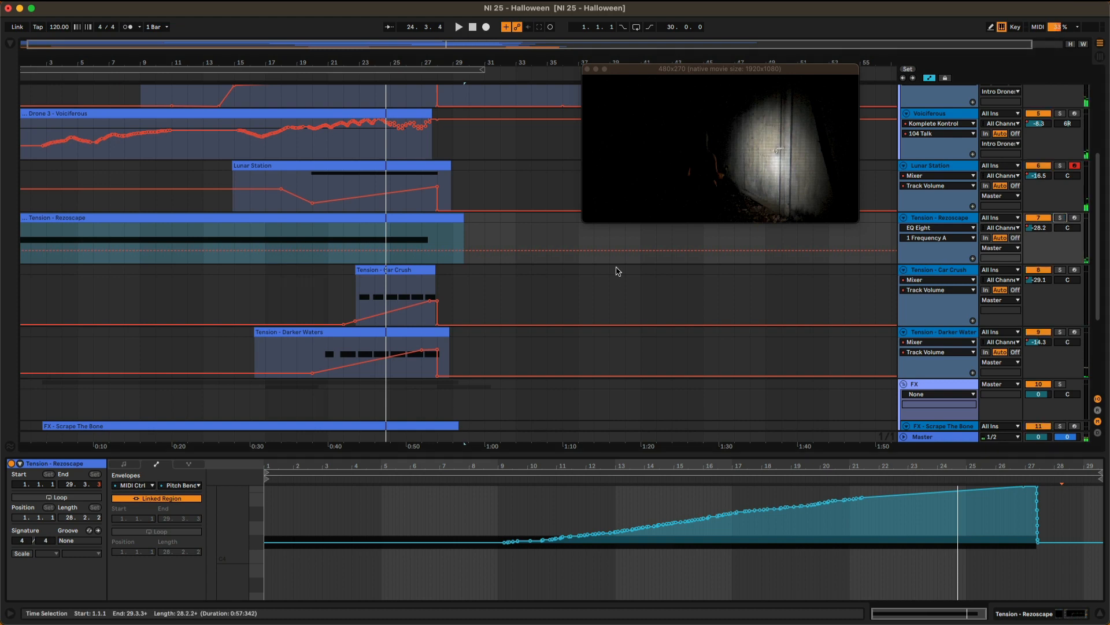
scroll(731, 291, "down", 5)
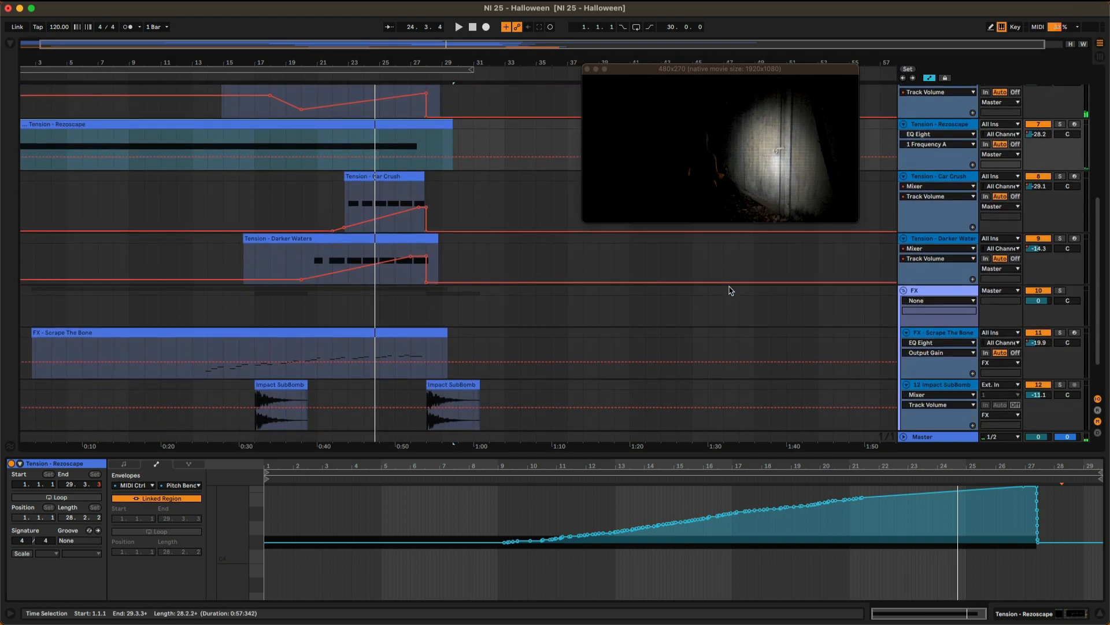
scroll(730, 290, "up", 3)
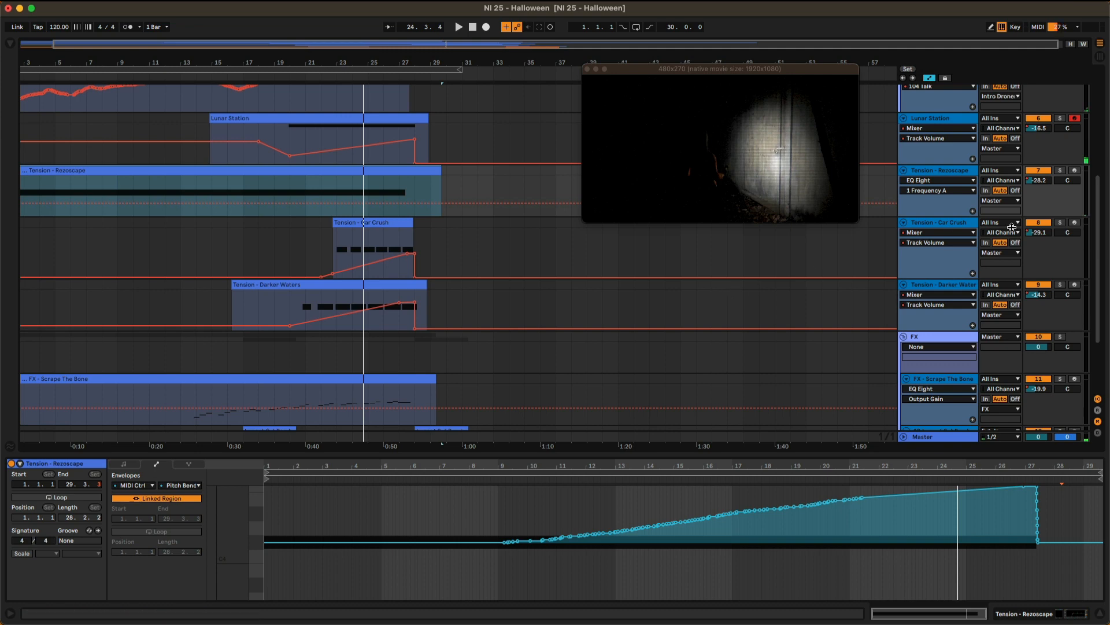
left_click(962, 225)
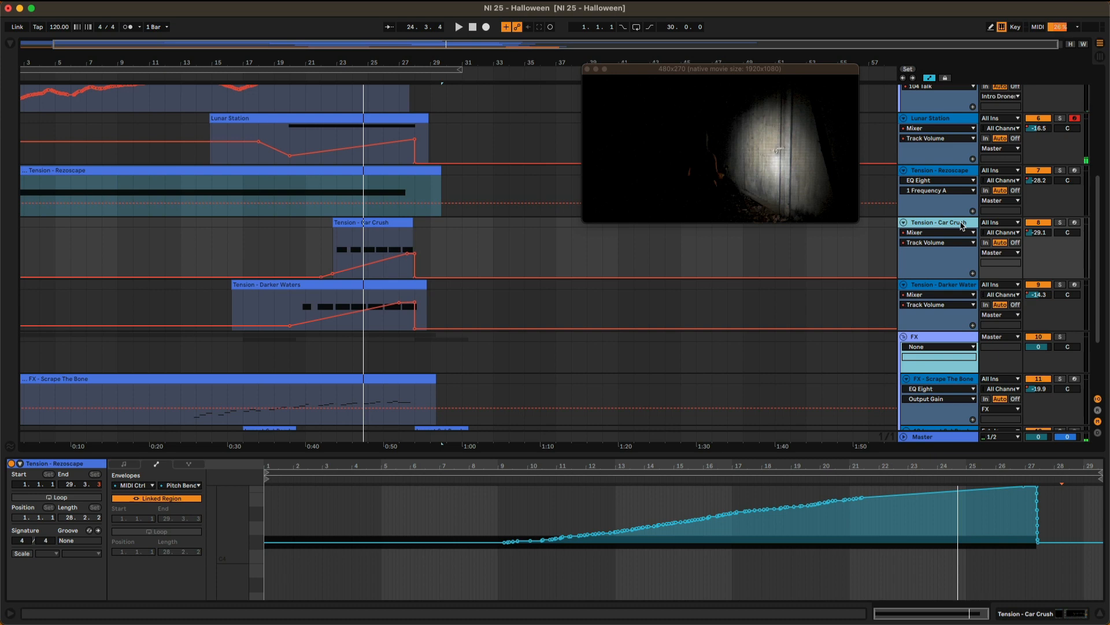
left_click(1059, 223)
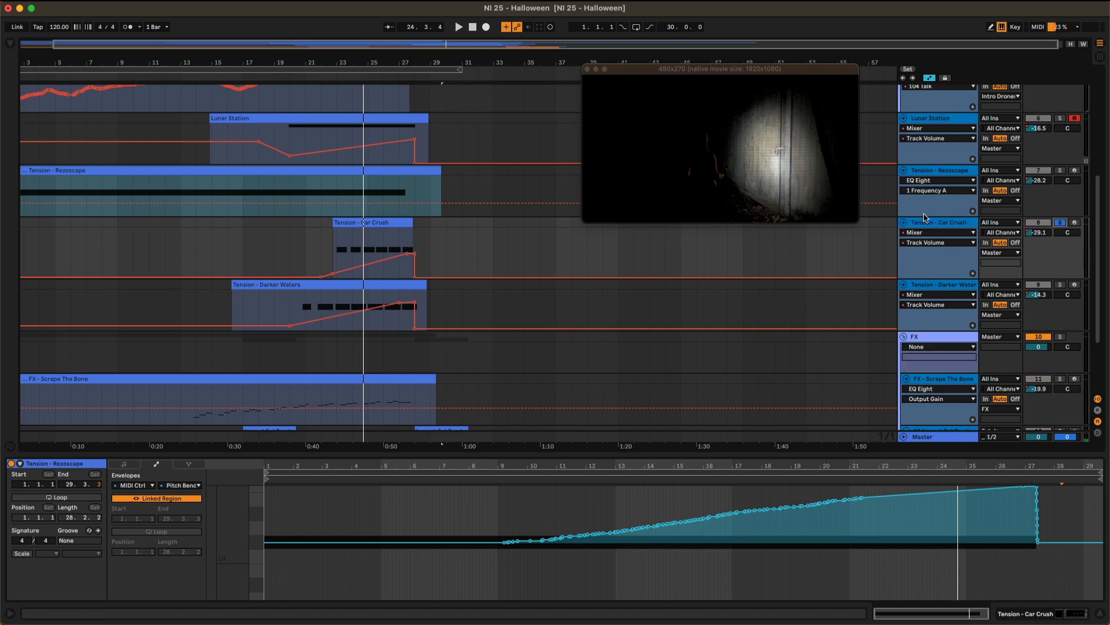
Play the soloed Tension - Car Crush track from around bar 22 with its Komplete Kontrol instrument open, then close the instrument.
left_click(926, 224)
left_click(331, 75)
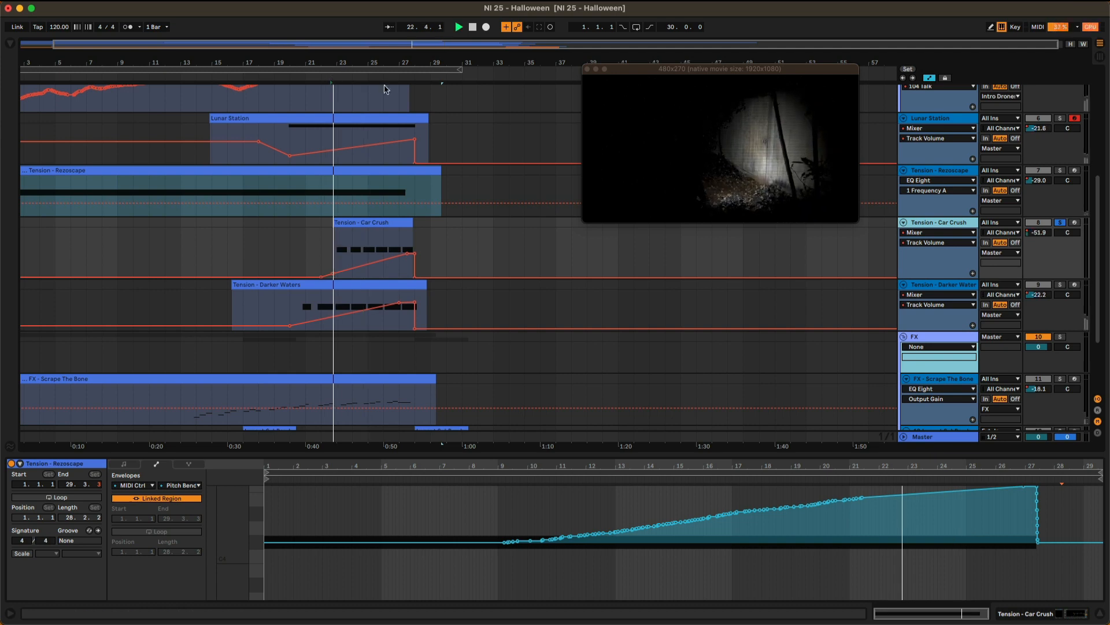
key("shift+Tab")
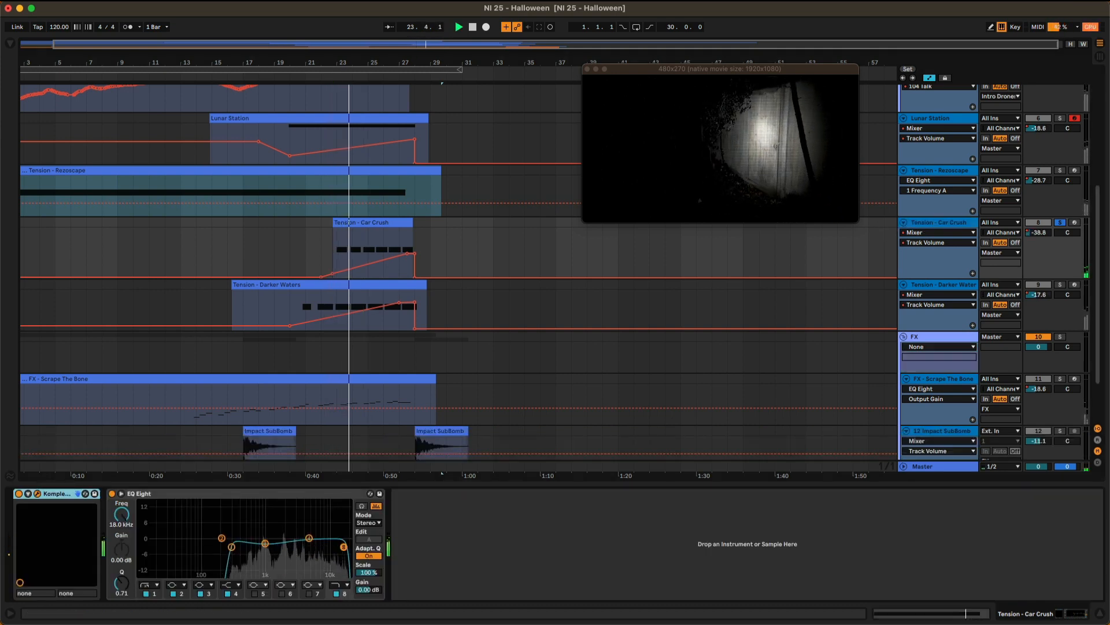
left_click_drag(690, 622, 675, 213)
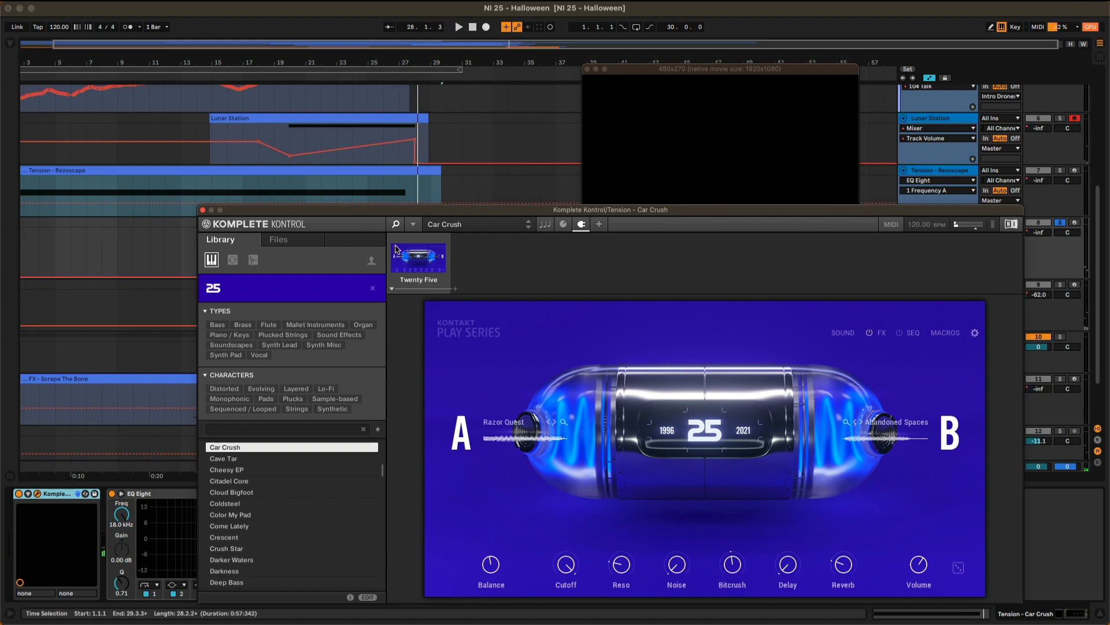
left_click(203, 210)
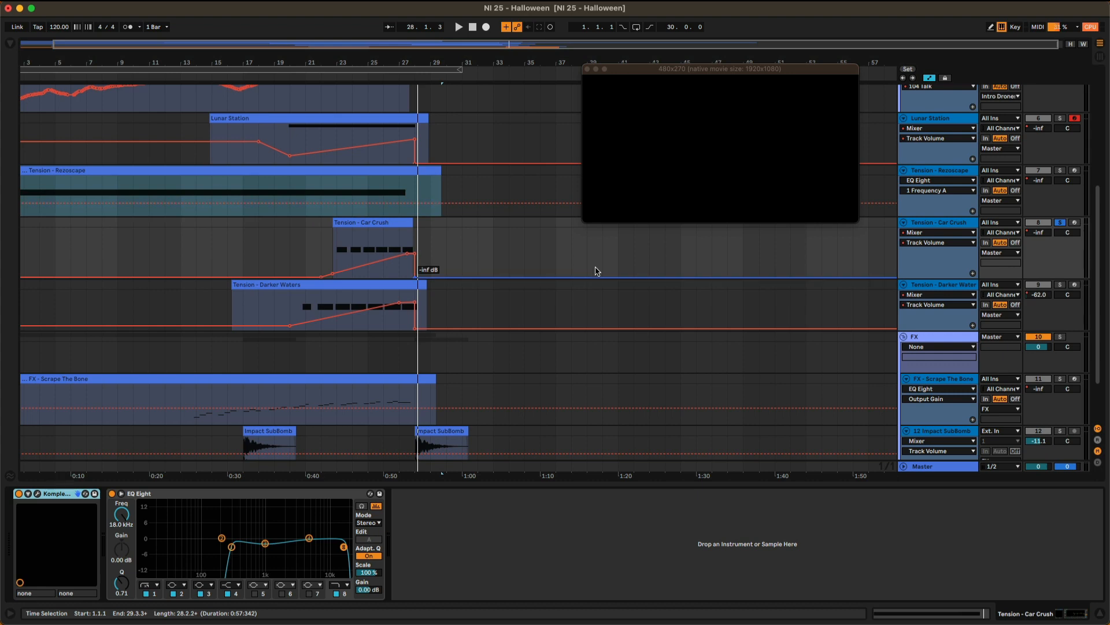
Check the automation device and parameter lists of the Tension - Car Crush track, keeping Mixer and Track Volume displayed.
left_click(950, 227)
left_click(951, 231)
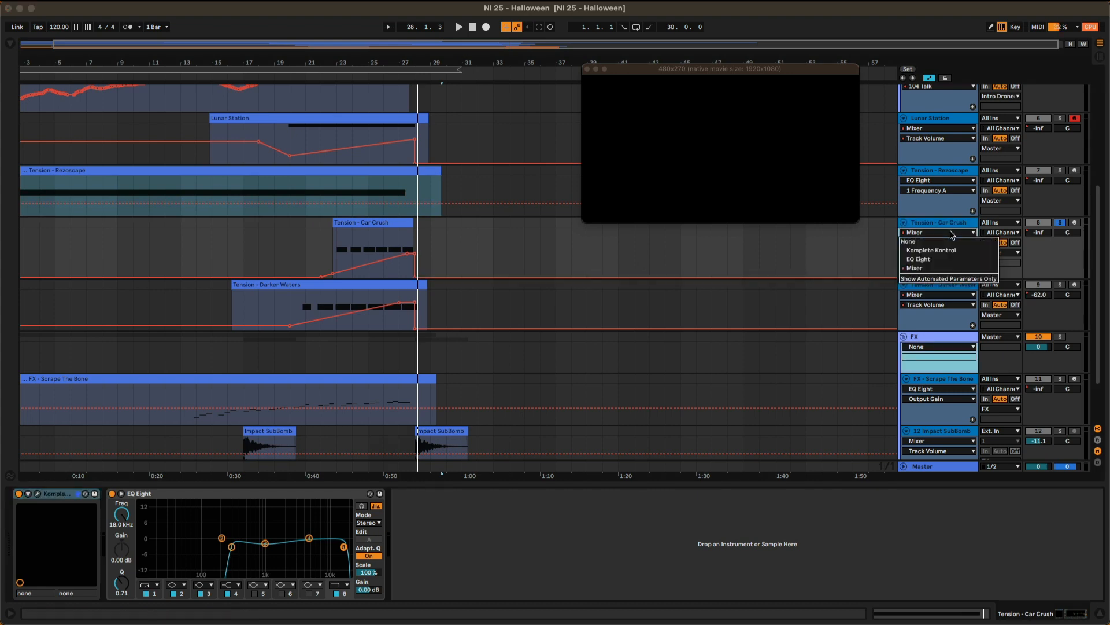
left_click(940, 266)
left_click(938, 244)
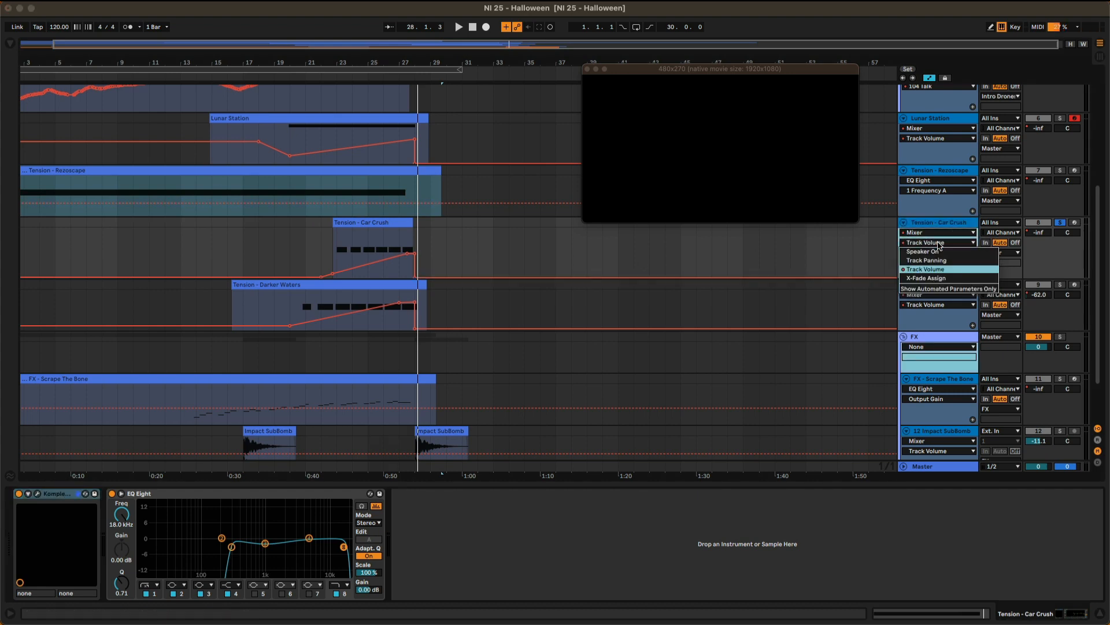
left_click(939, 230)
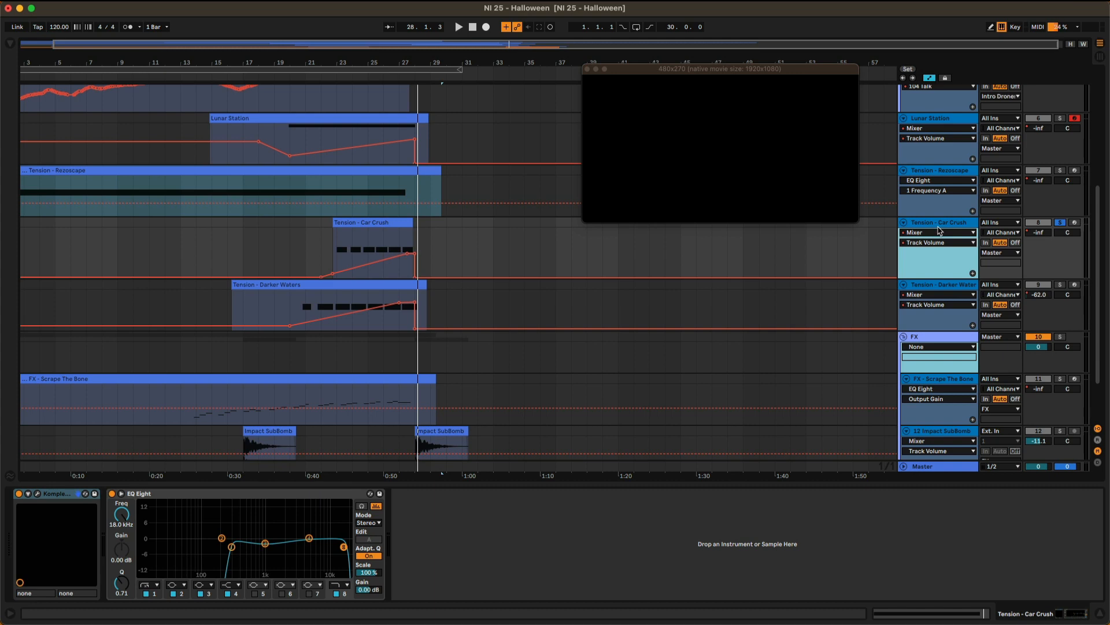
Solo the Tension - Darker Waters track in place of Tension - Car Crush and play it from around bar 20.
left_click(958, 287)
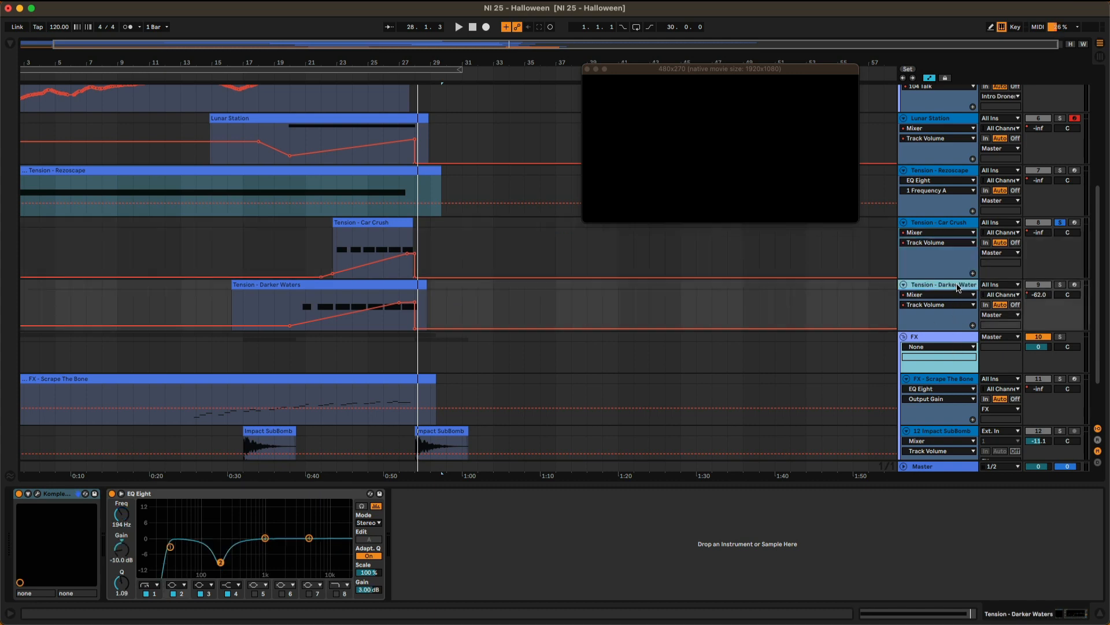
left_click(1059, 224)
left_click(1061, 285)
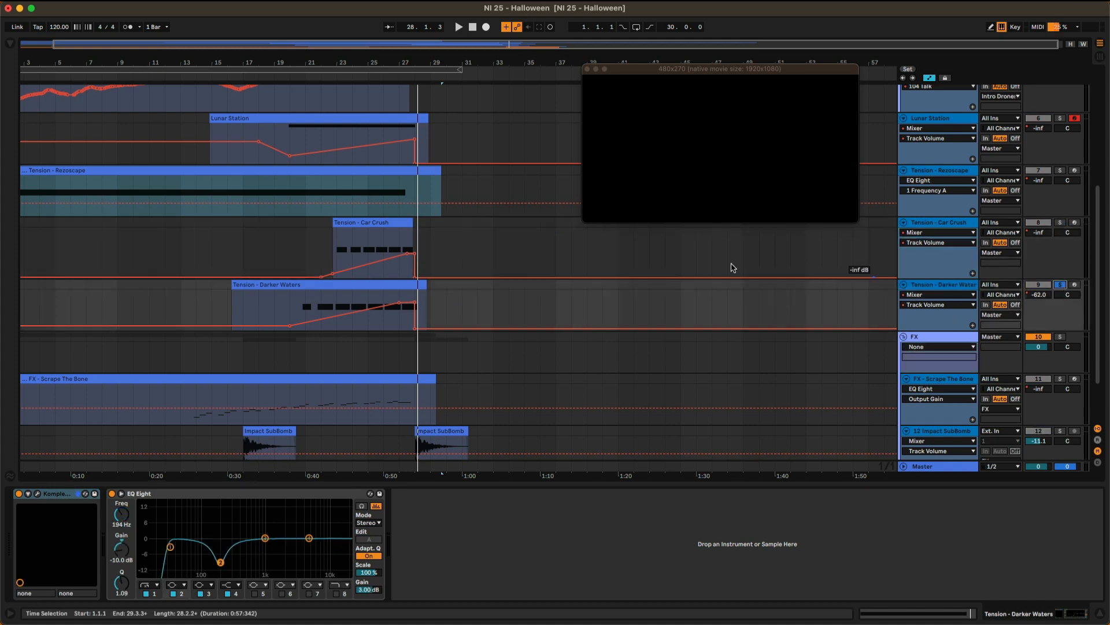
left_click(302, 87)
key("space")
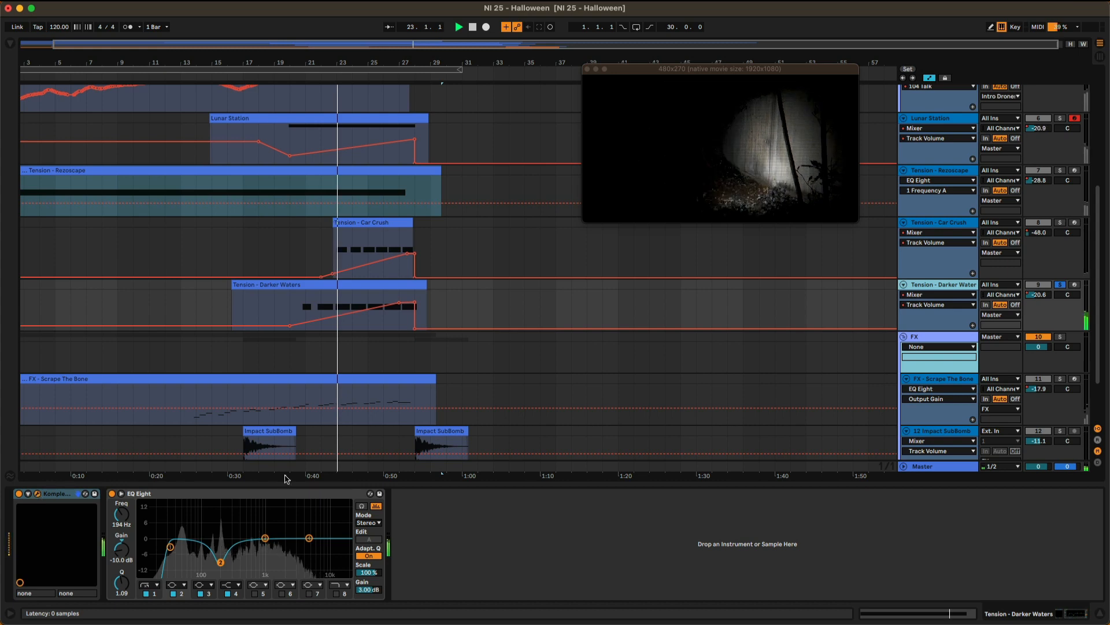
View the Darker Waters instrument during playback, then stop and show the Tension - Darker Waters clip's MIDI Ctrl Pitch Bend envelope.
left_click_drag(498, 622, 476, 119)
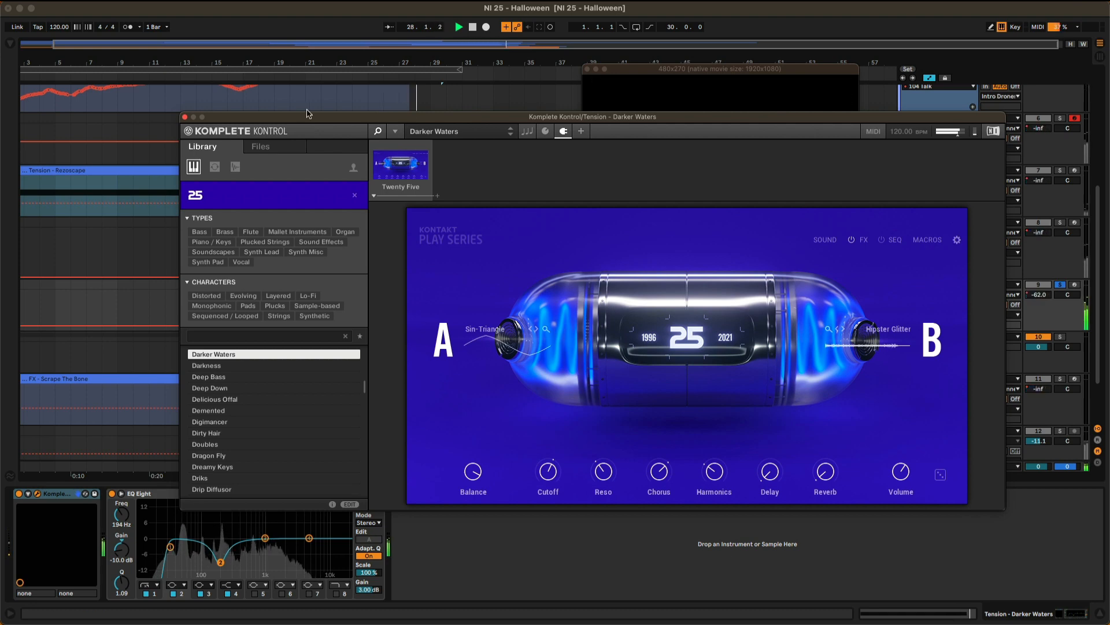
left_click(185, 117)
key("space")
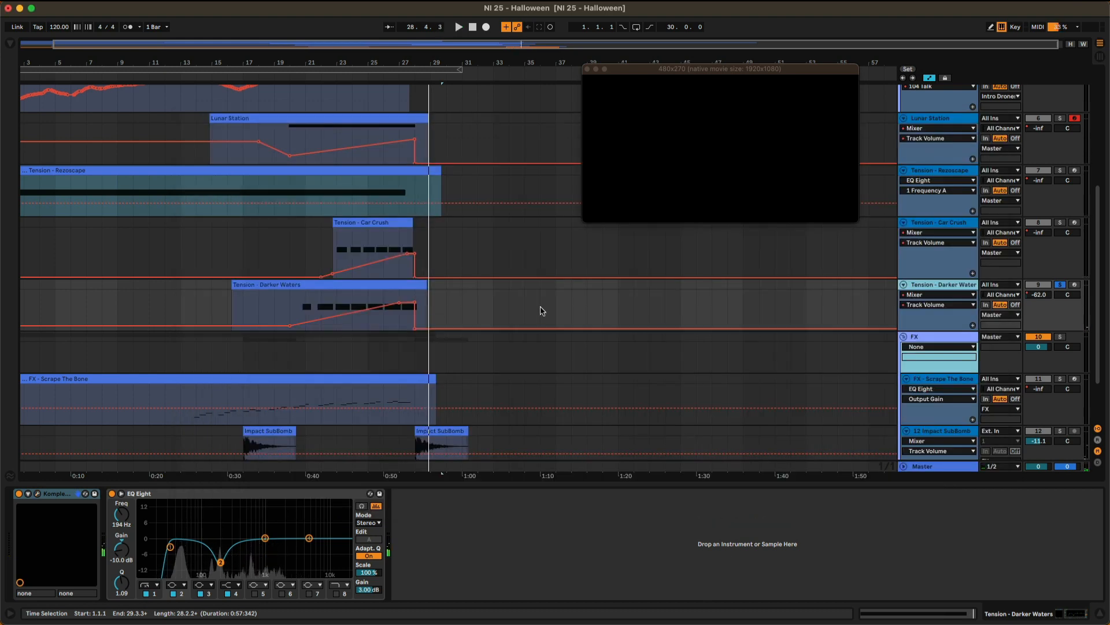
double_click(393, 284)
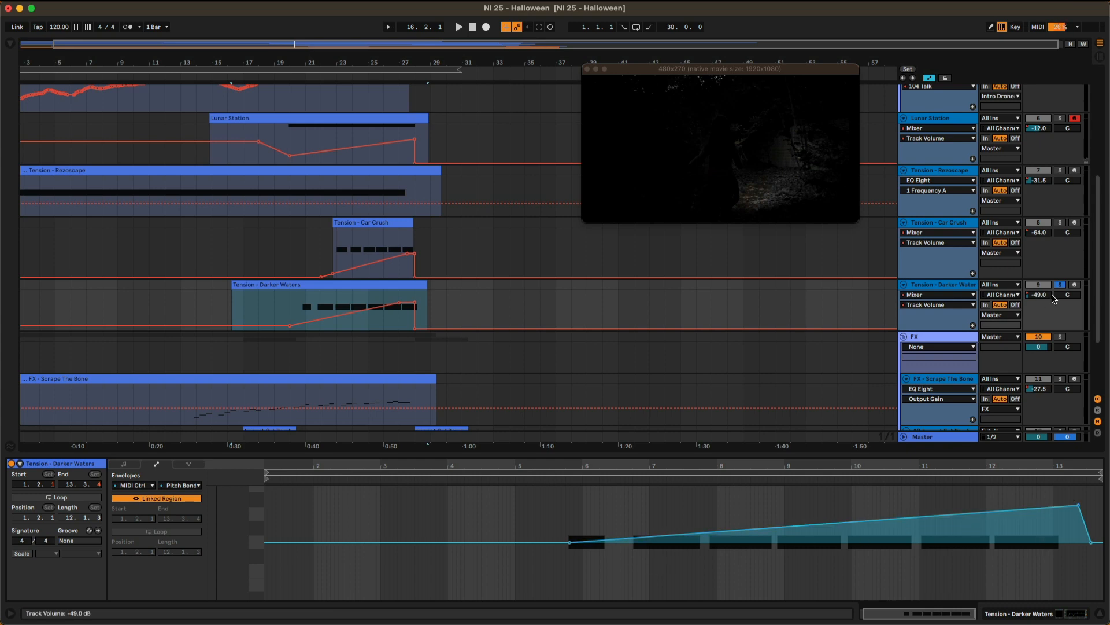
Solo the FX - Scrape The Bone track in place of Tension - Darker Waters and view its Komplete Kontrol instrument during playback.
scroll(977, 323, "down", 4)
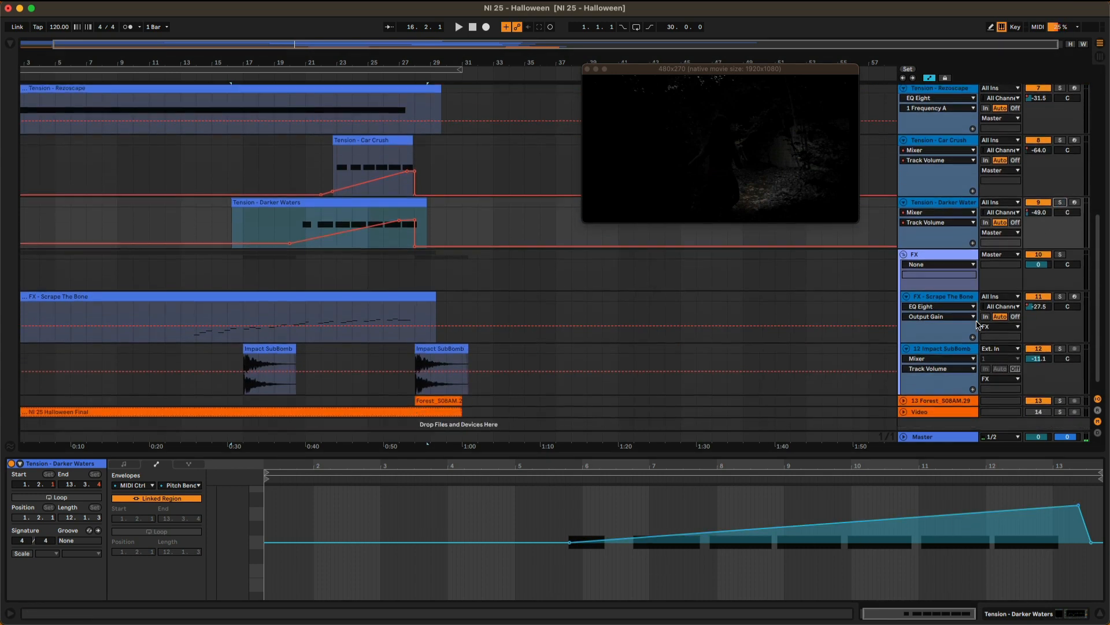
scroll(977, 324, "down", 1)
left_click(1058, 292)
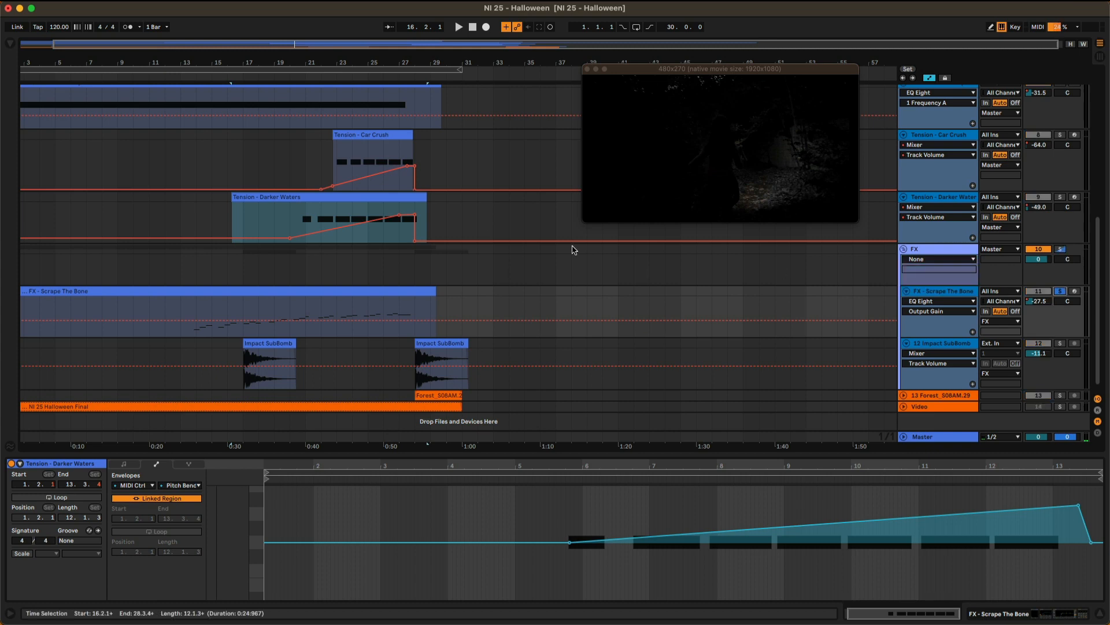
left_click(190, 74)
left_click(919, 285)
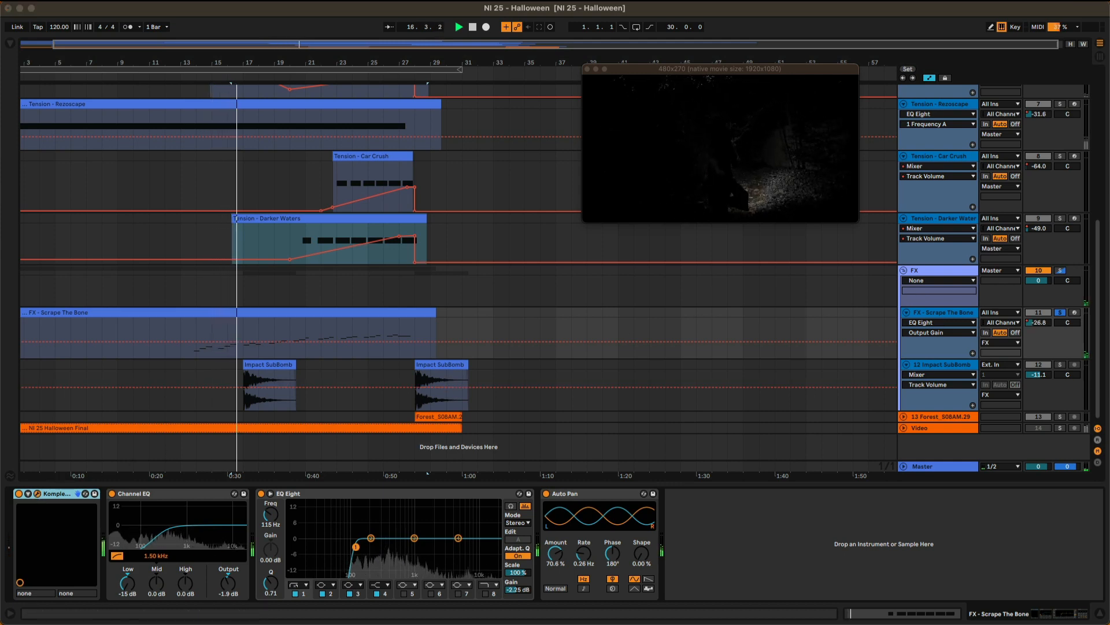
left_click_drag(572, 624, 542, 113)
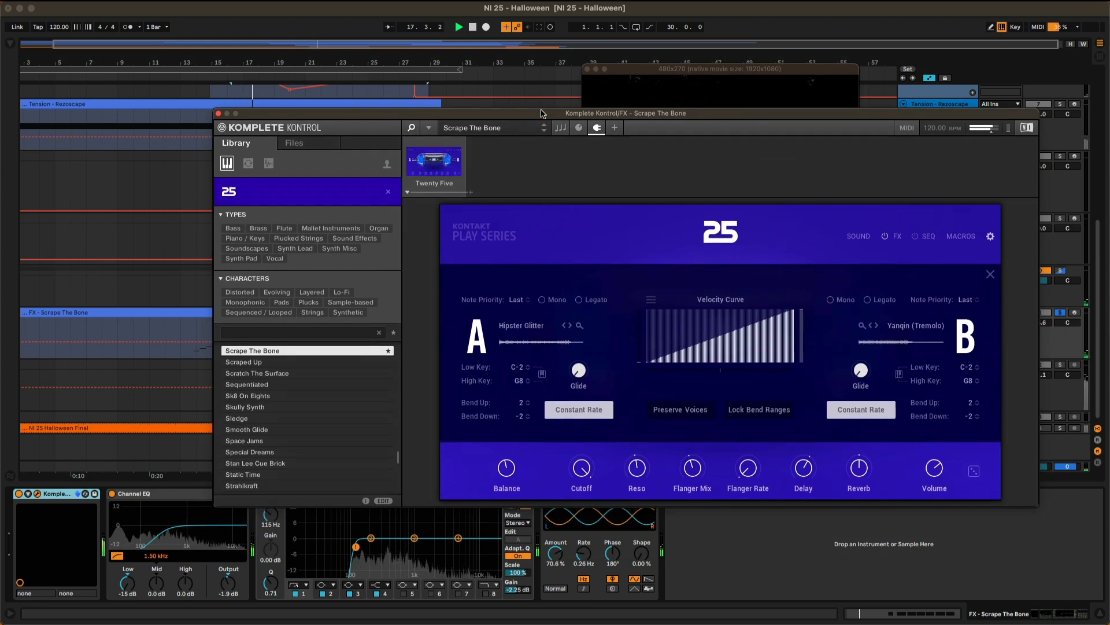
left_click(219, 114)
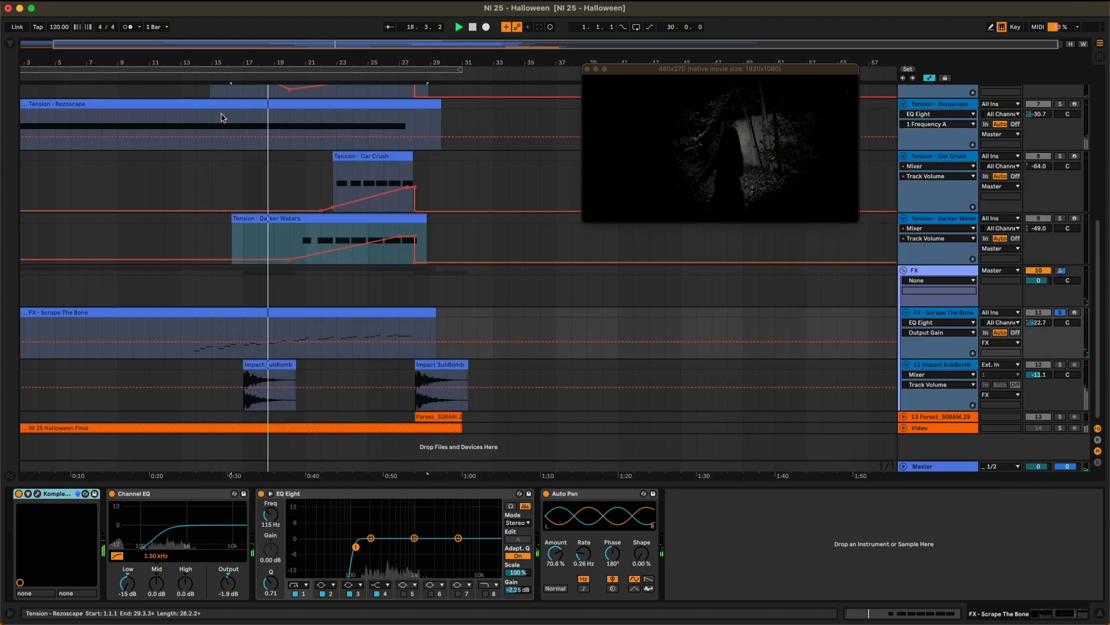
Switch the FX - Scrape The Bone track's automation view to Mixer Track Volume while it plays.
left_click(968, 322)
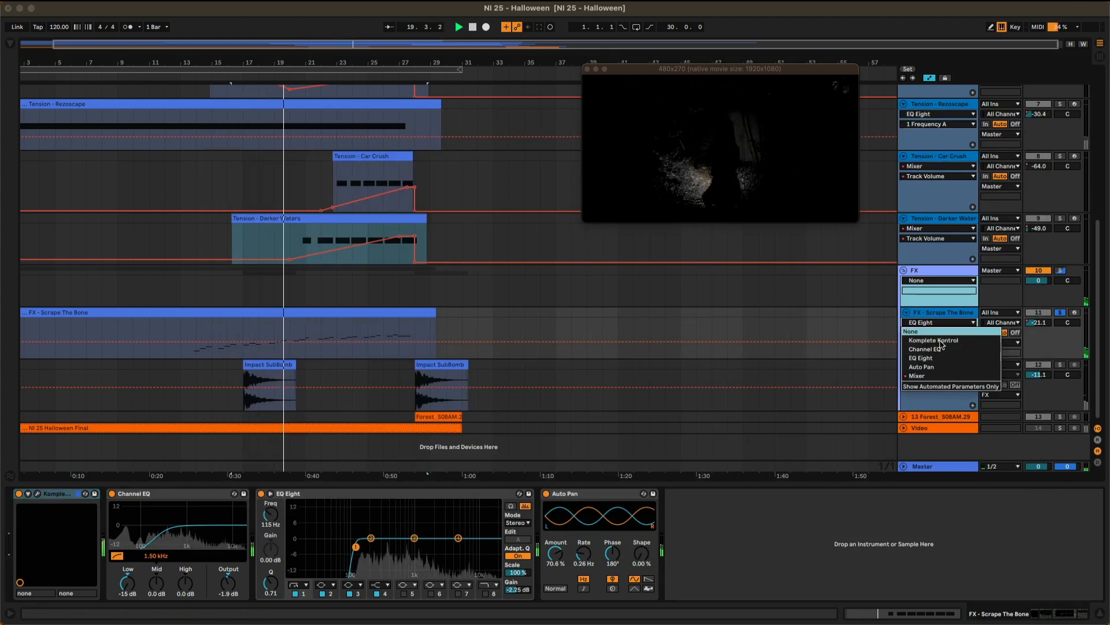
left_click(931, 376)
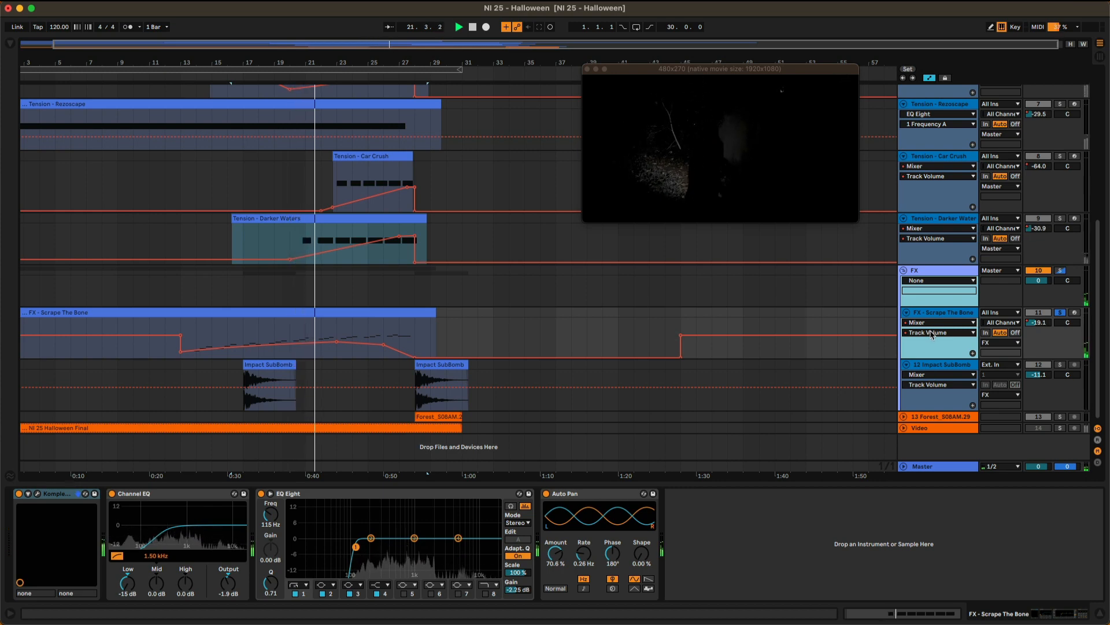
left_click(930, 332)
left_click(937, 322)
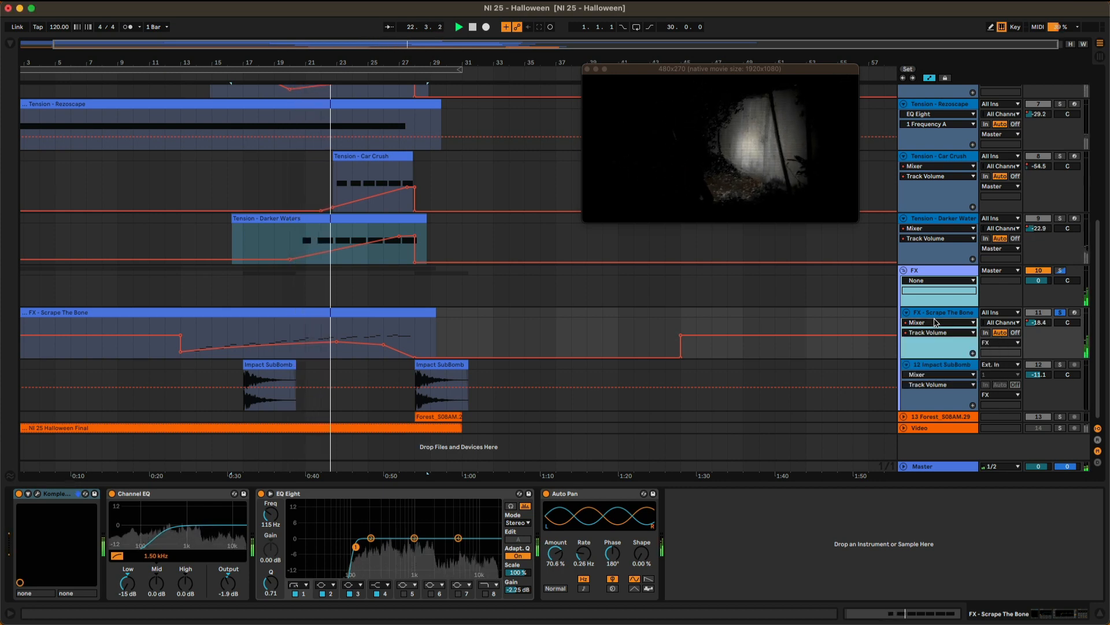
left_click(937, 322)
left_click(933, 314)
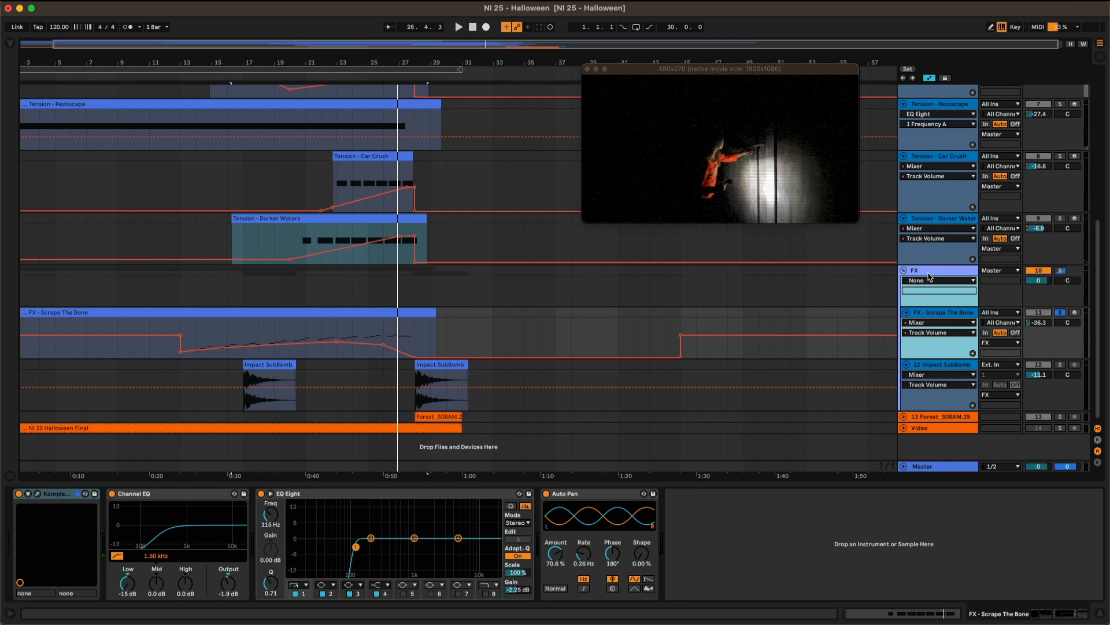
Review the device chains of the Tension - Darker Waters, Tension - Car Crush and Tension - Rezoscape tracks one after another.
left_click(941, 223)
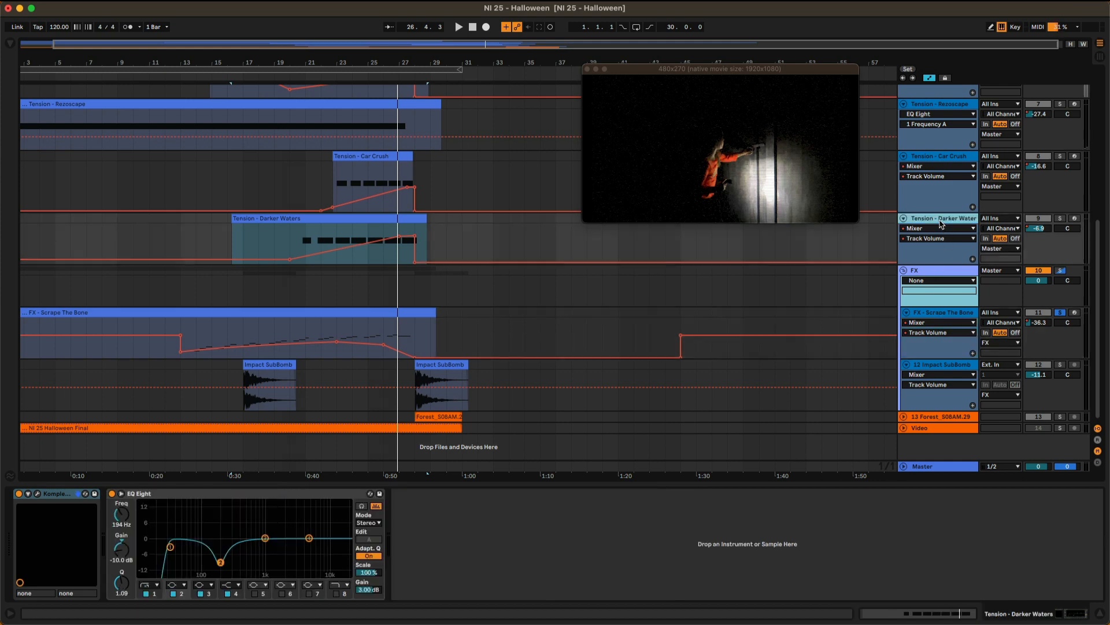
left_click(938, 157)
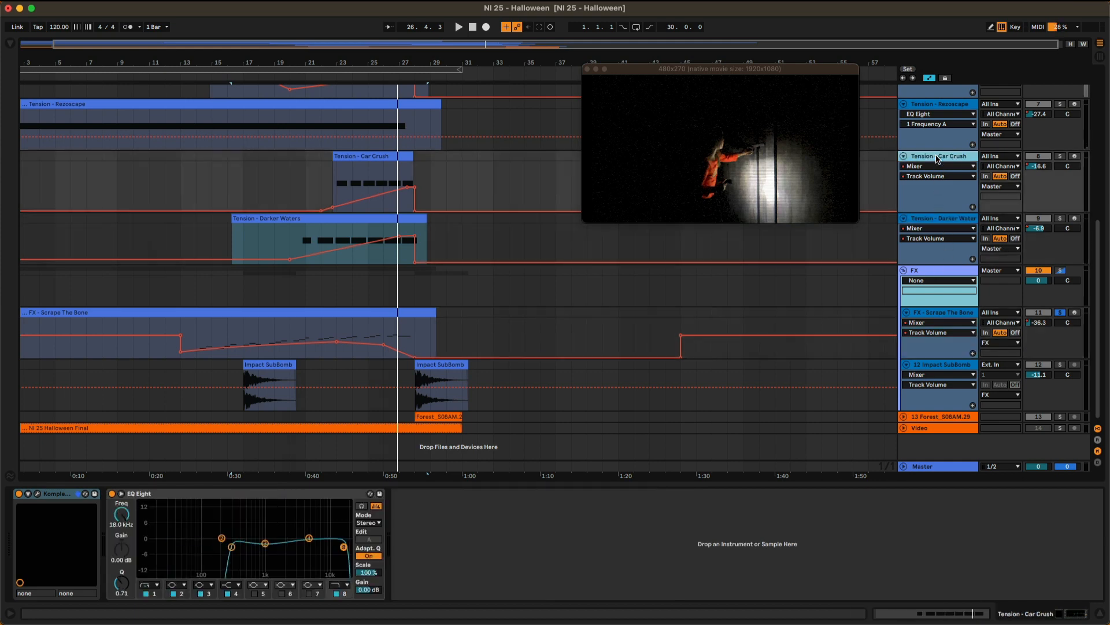
left_click(940, 110)
scroll(940, 121, "up", 4)
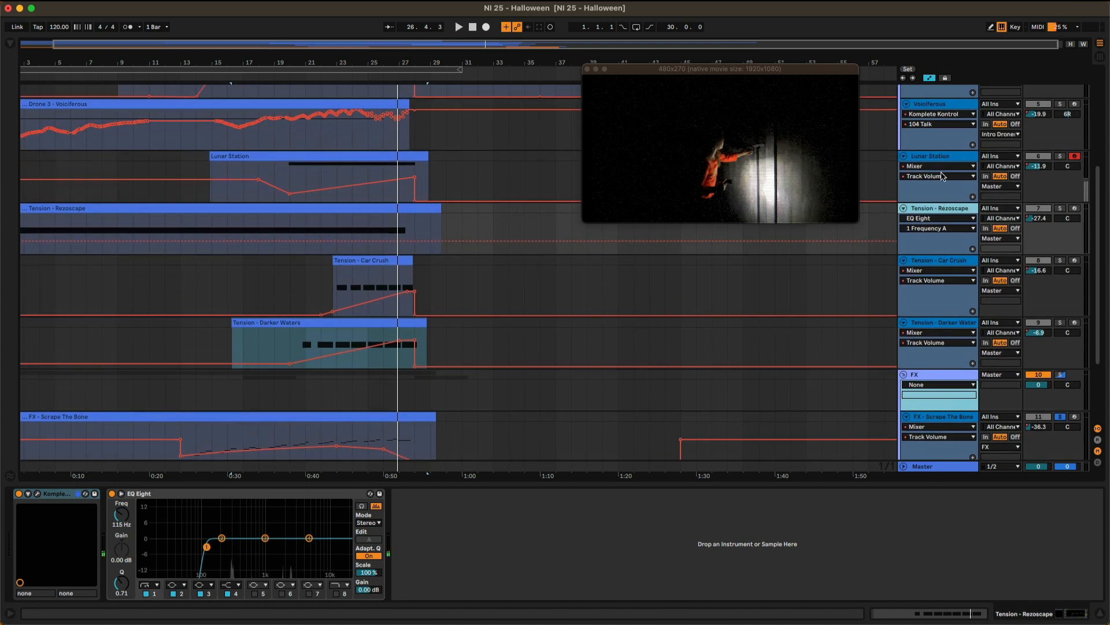
Solo the Lunar Station track and play it with its Bite effect window open.
left_click(938, 159)
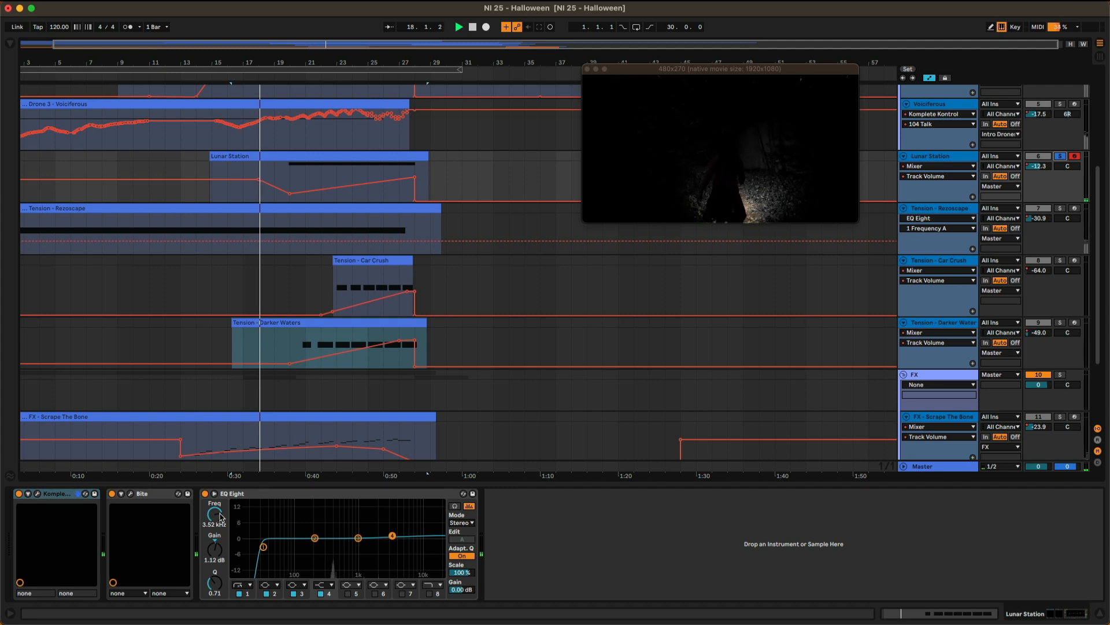
left_click(138, 495)
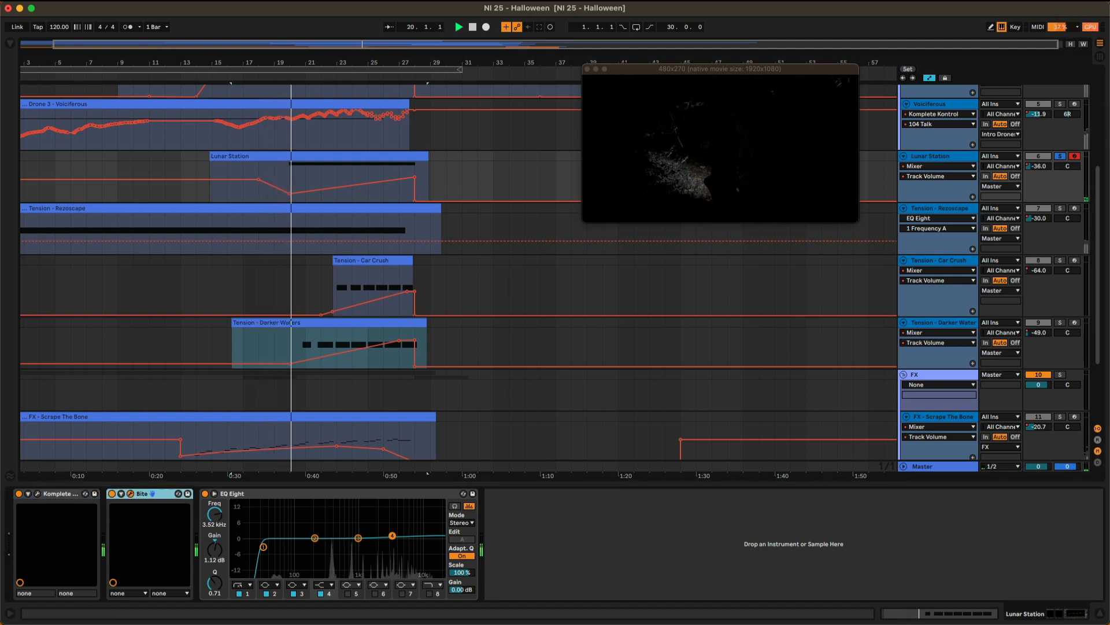
left_click(130, 494)
left_click_drag(704, 274, 654, 261)
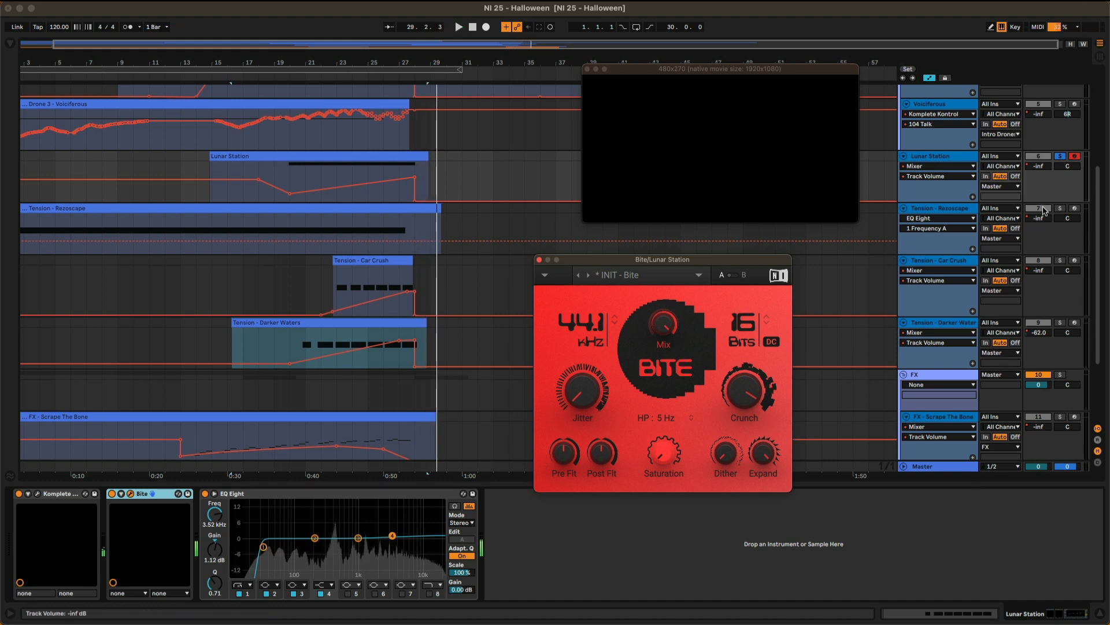
Unsolo the Lunar Station track and fold the Pad - Winter Mood track in the arrangement.
left_click(1060, 156)
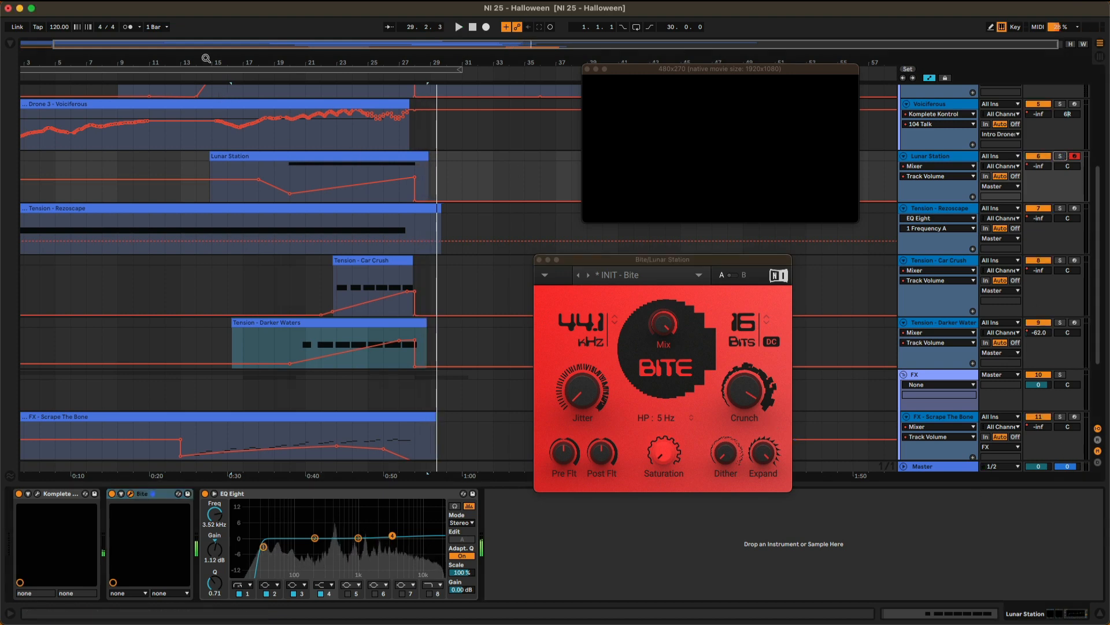
left_click_drag(207, 58, 227, 61)
left_click(324, 70)
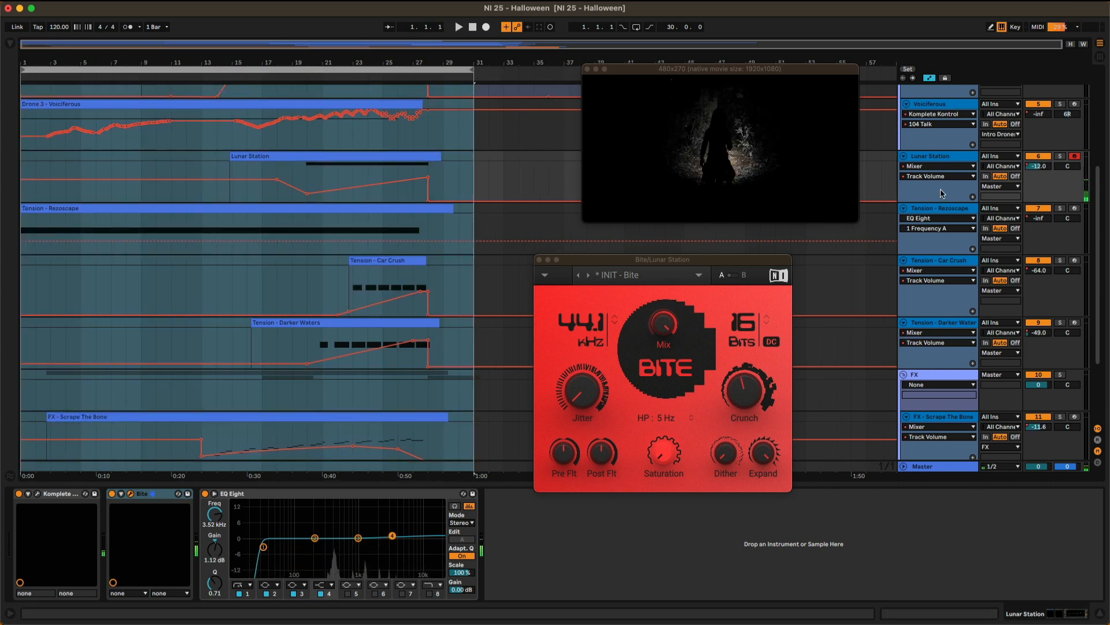
scroll(937, 156, "up", 5)
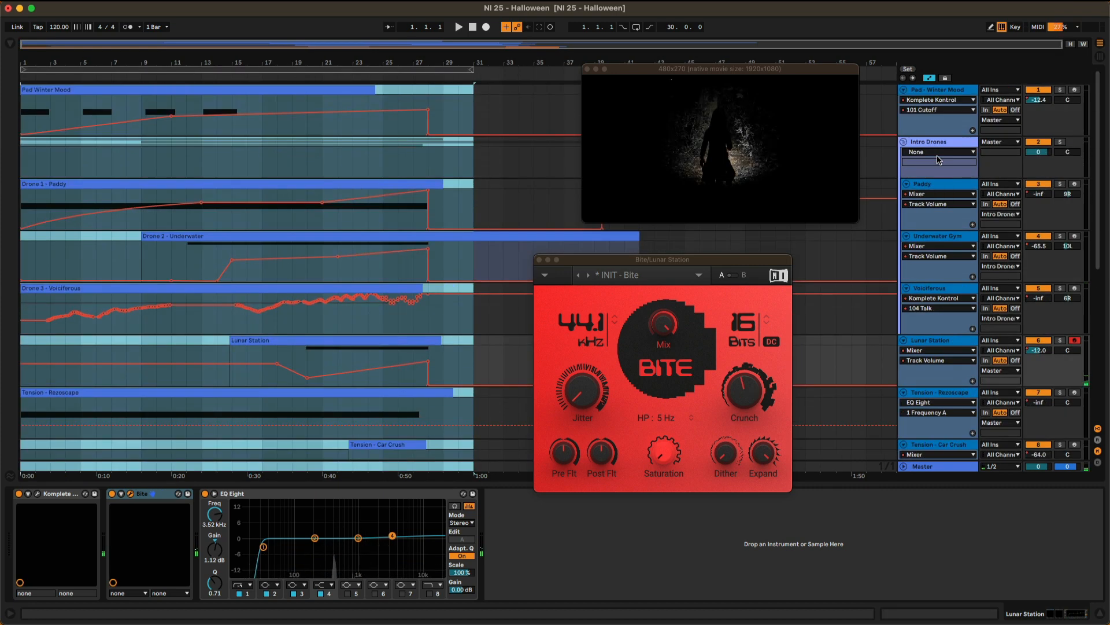
left_click(905, 91)
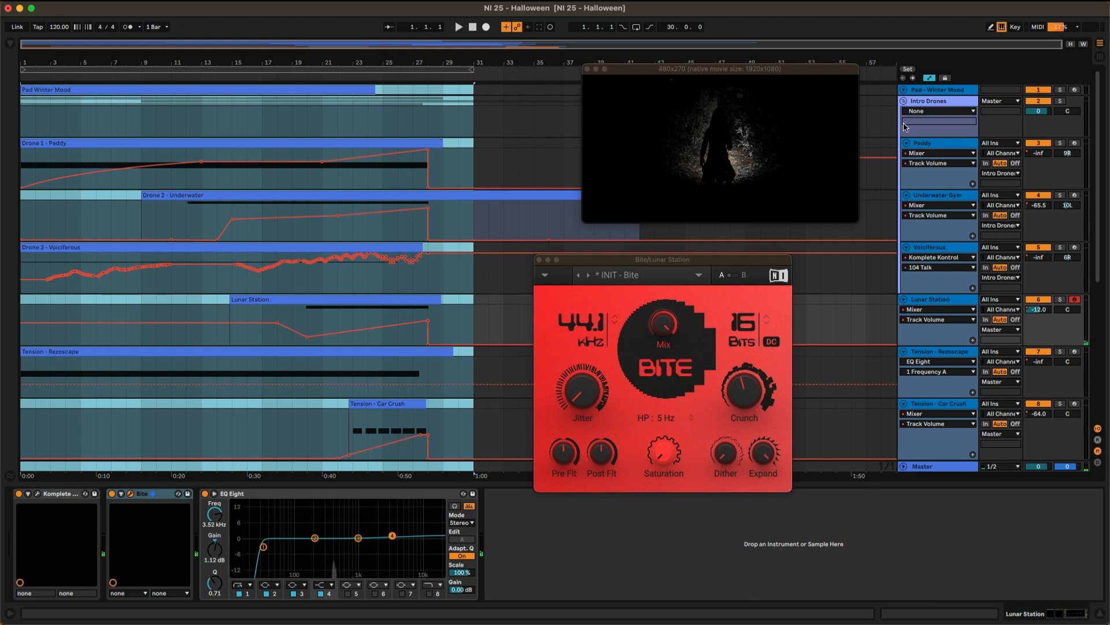